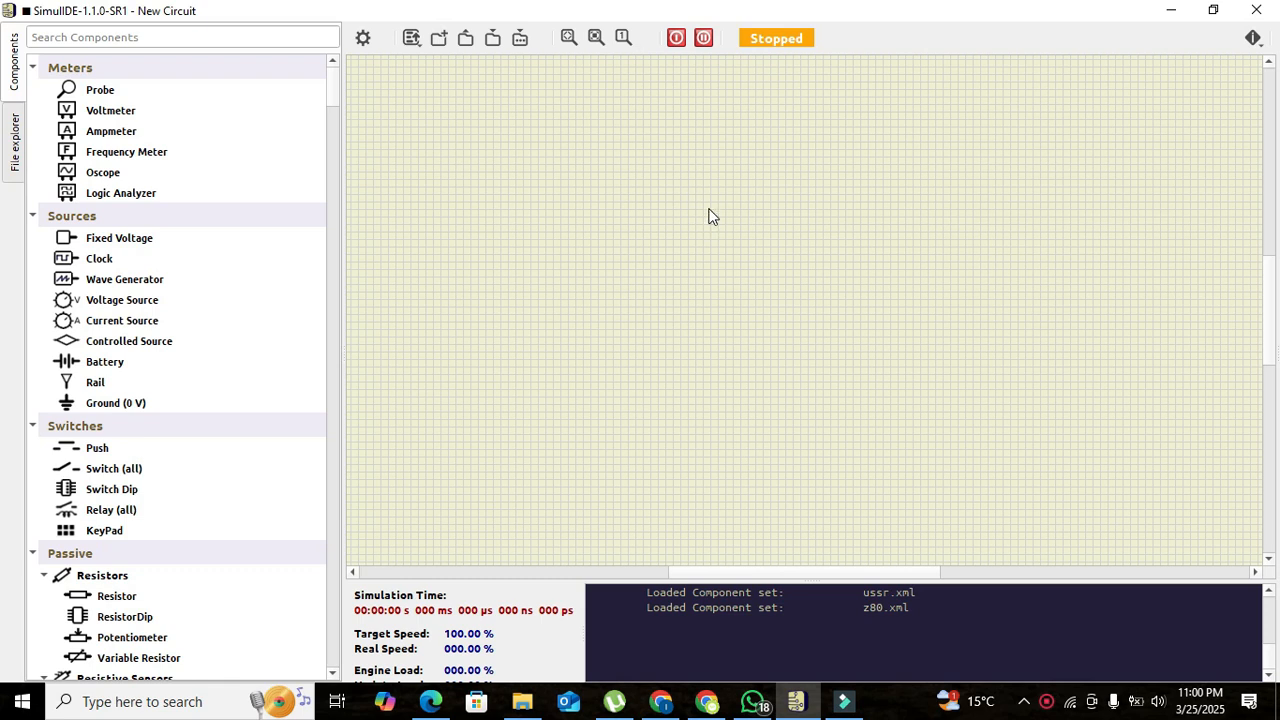
Search the components for "electro" and place an Electrolytic Capacitor on the empty schematic
click(210, 36)
text(electro)
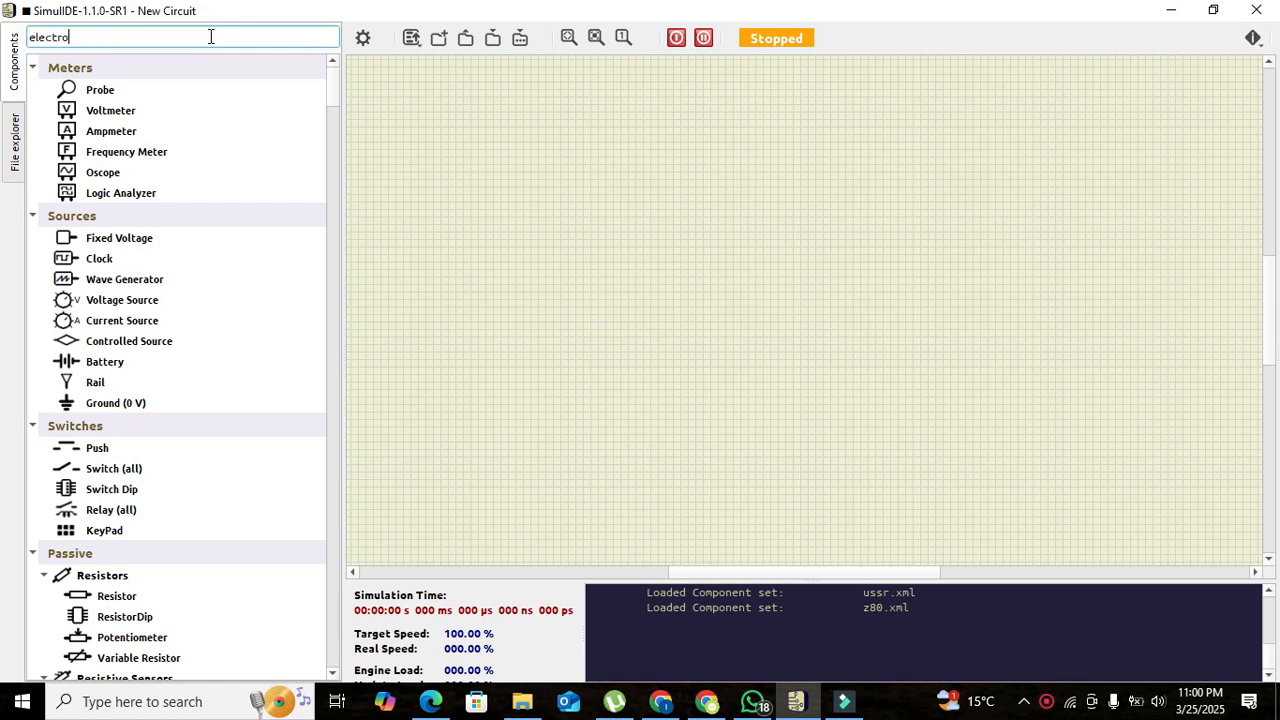
key(Return)
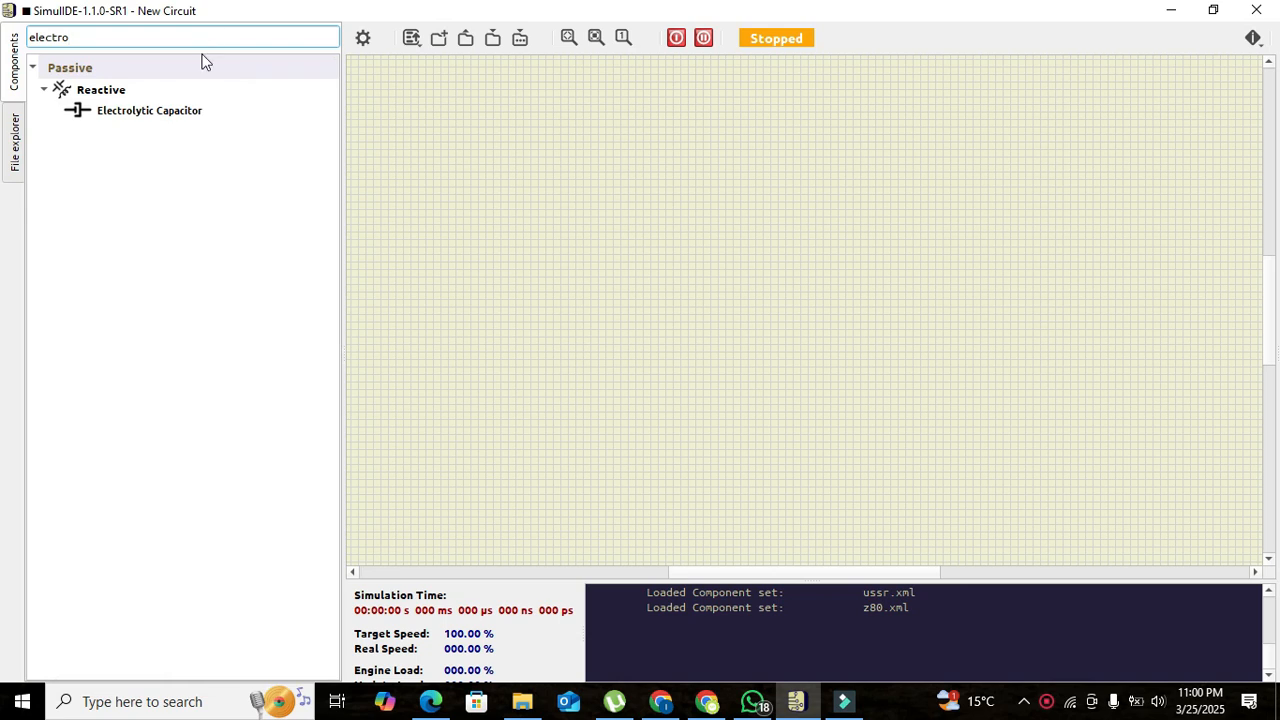
click(133, 110)
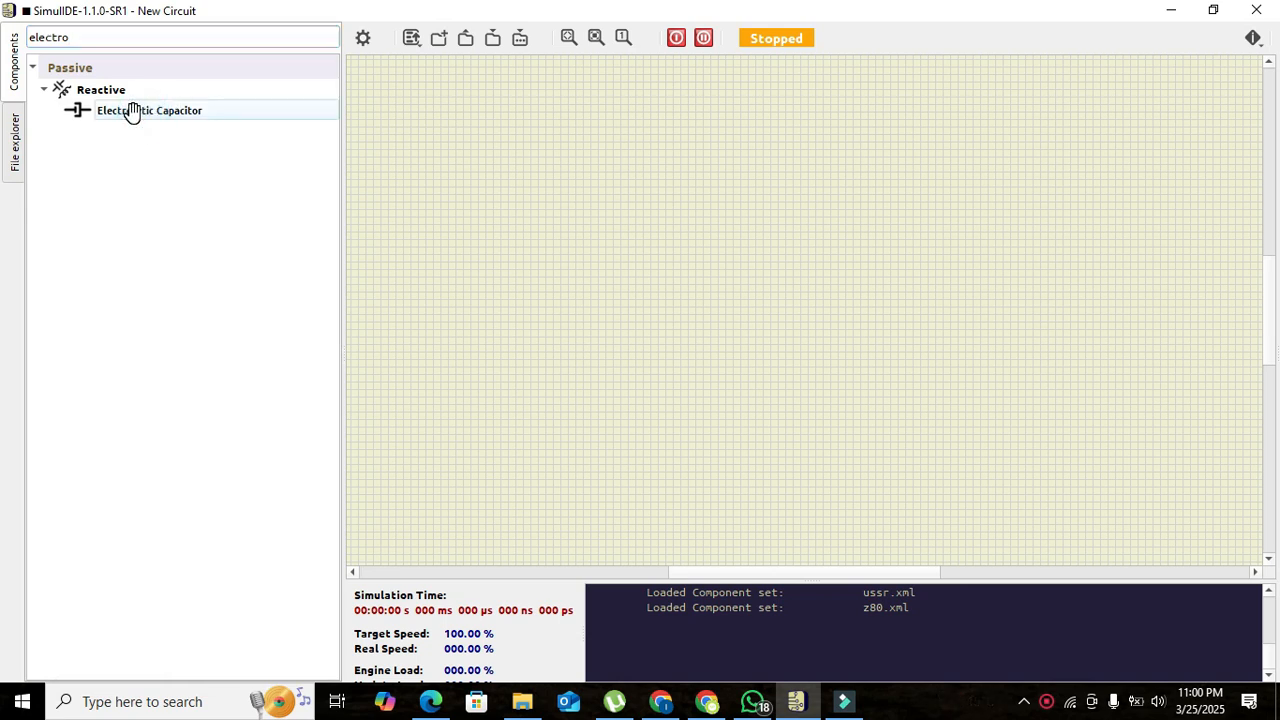
drag(133, 110, 597, 276)
click(570, 212)
Search the components for "battery" and place a Battery to the left of the capacitor
click(232, 35)
key(BackSpace)
key(BackSpace)
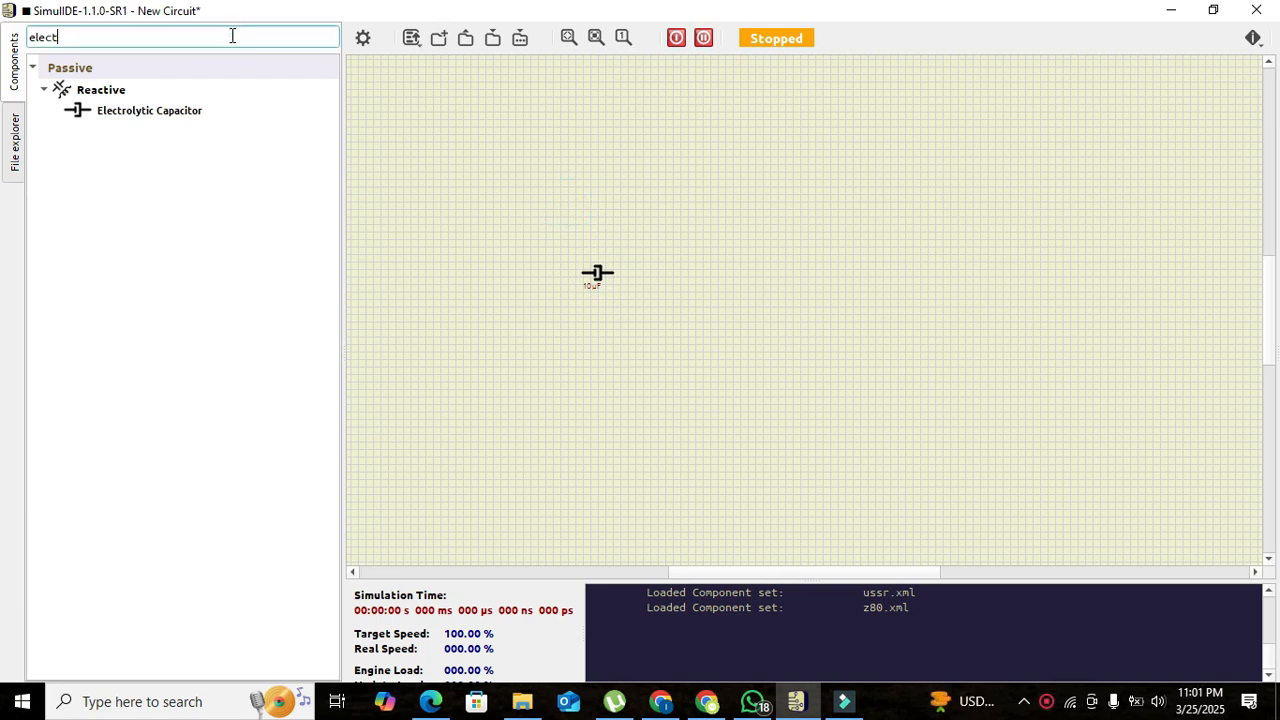
key(BackSpace)
text(battery)
key(Return)
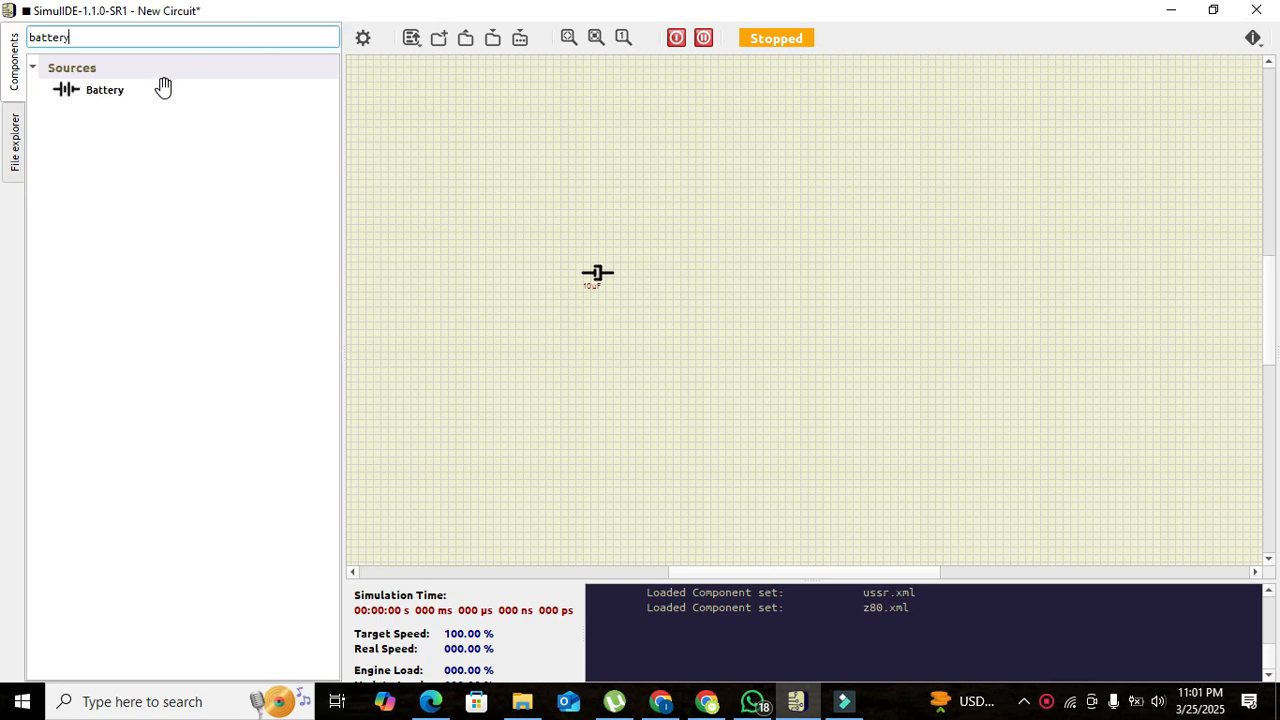
drag(143, 88, 493, 277)
click(520, 228)
Search the components for "buffer" and place a Buffer gate to the right of the capacitor, level with the battery
click(206, 37)
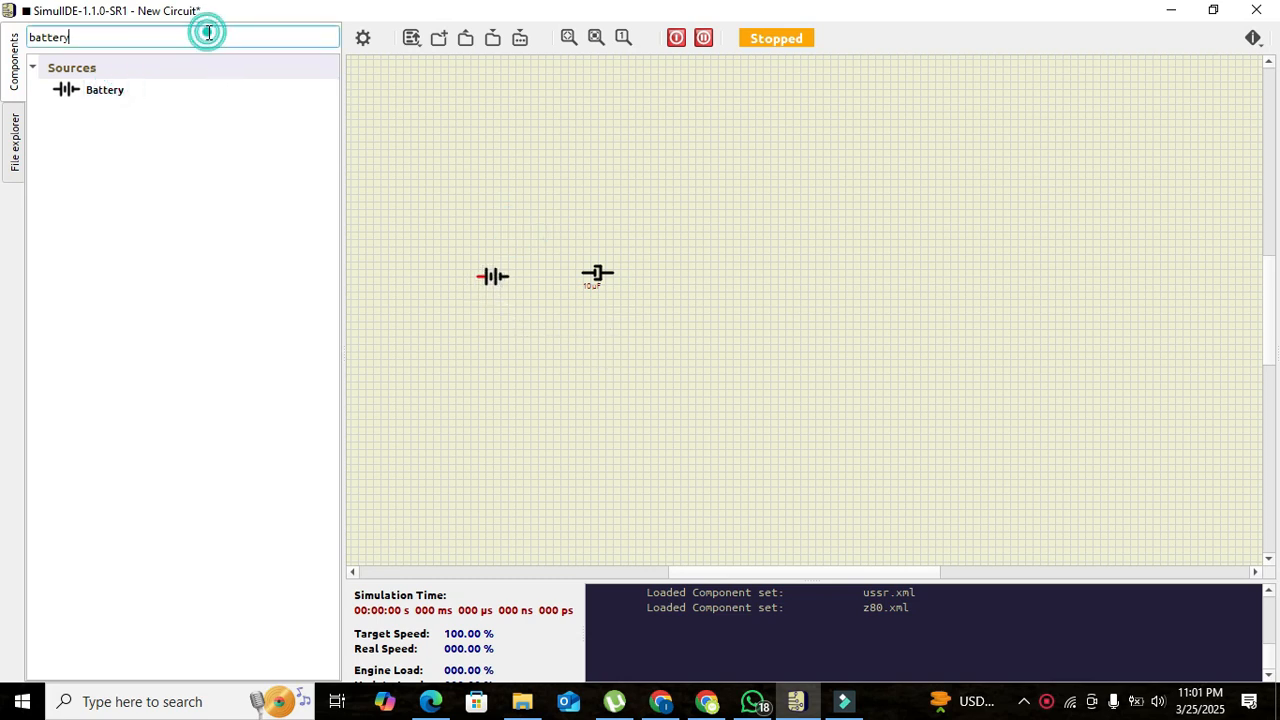
key(ctrl+a)
key(BackSpace)
text(buufe)
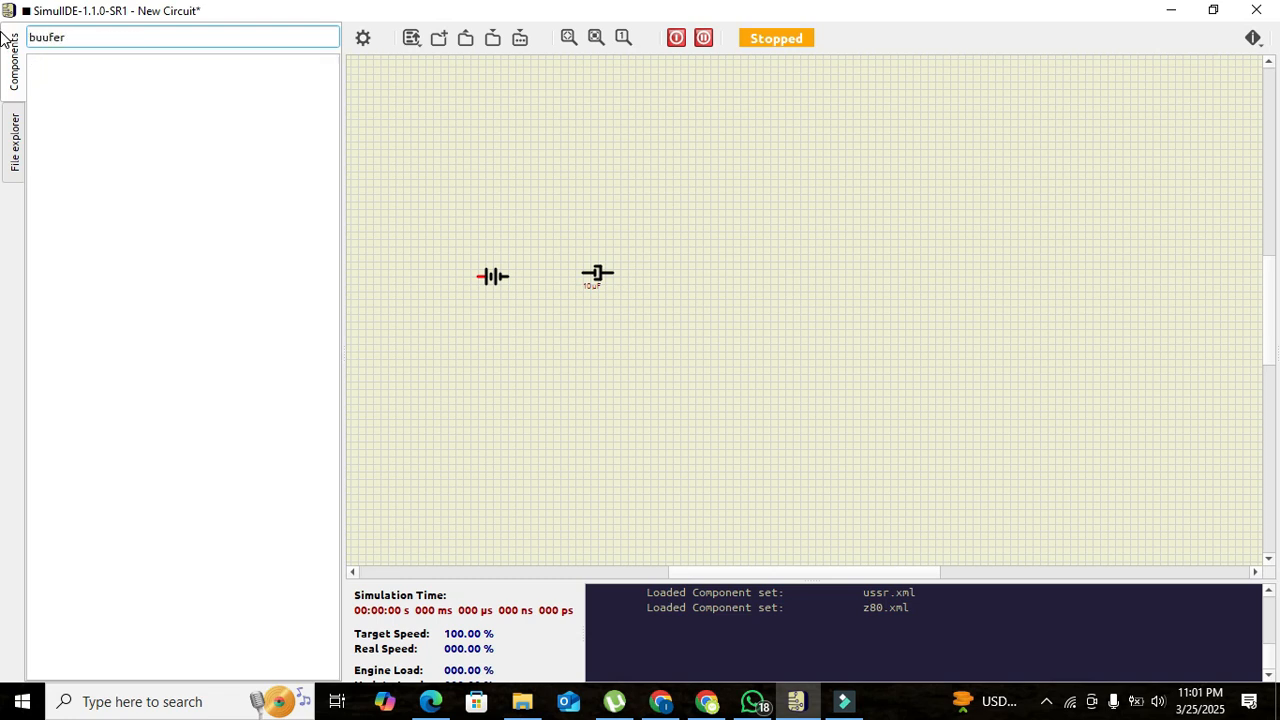
key(BackSpace)
key(BackSpace)
key(BackSpace)
text(ffer)
drag(90, 110, 372, 152)
drag(460, 182, 734, 277)
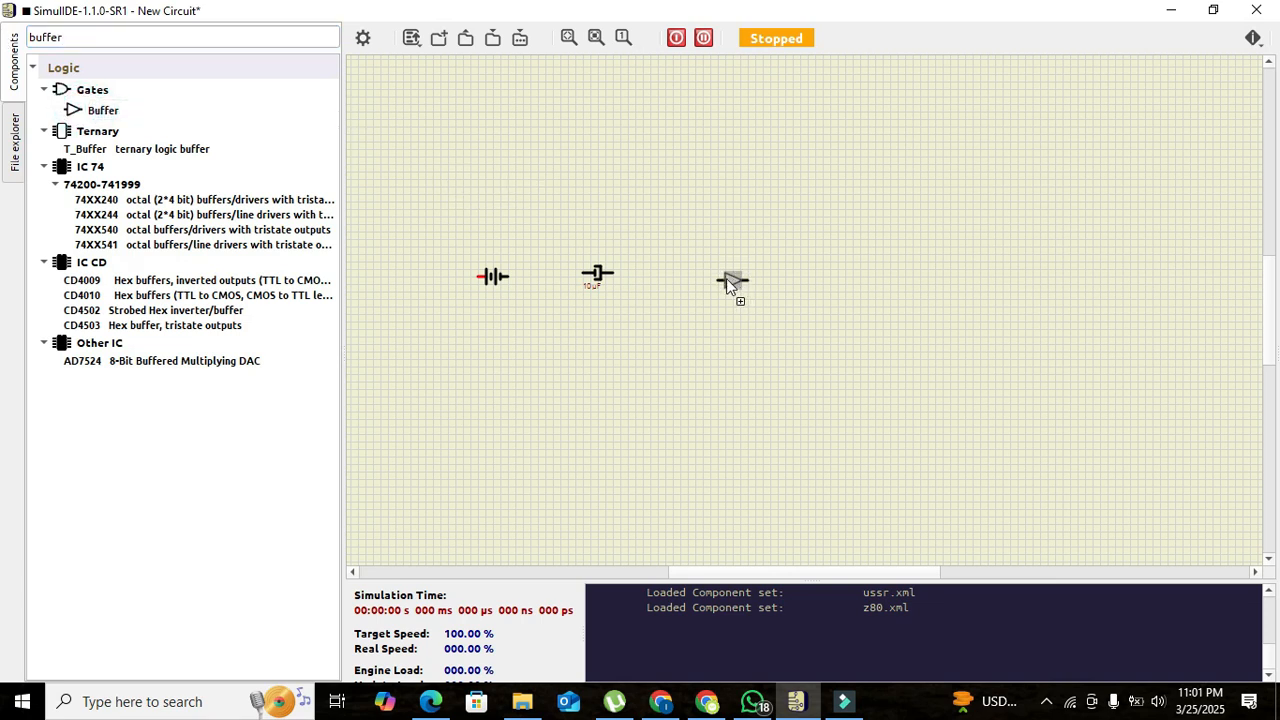
click(702, 274)
click(683, 236)
Search the components for "switch" and place a Switch (all) above the gap between battery and capacitor
double_click(174, 37)
text(switch)
key(Return)
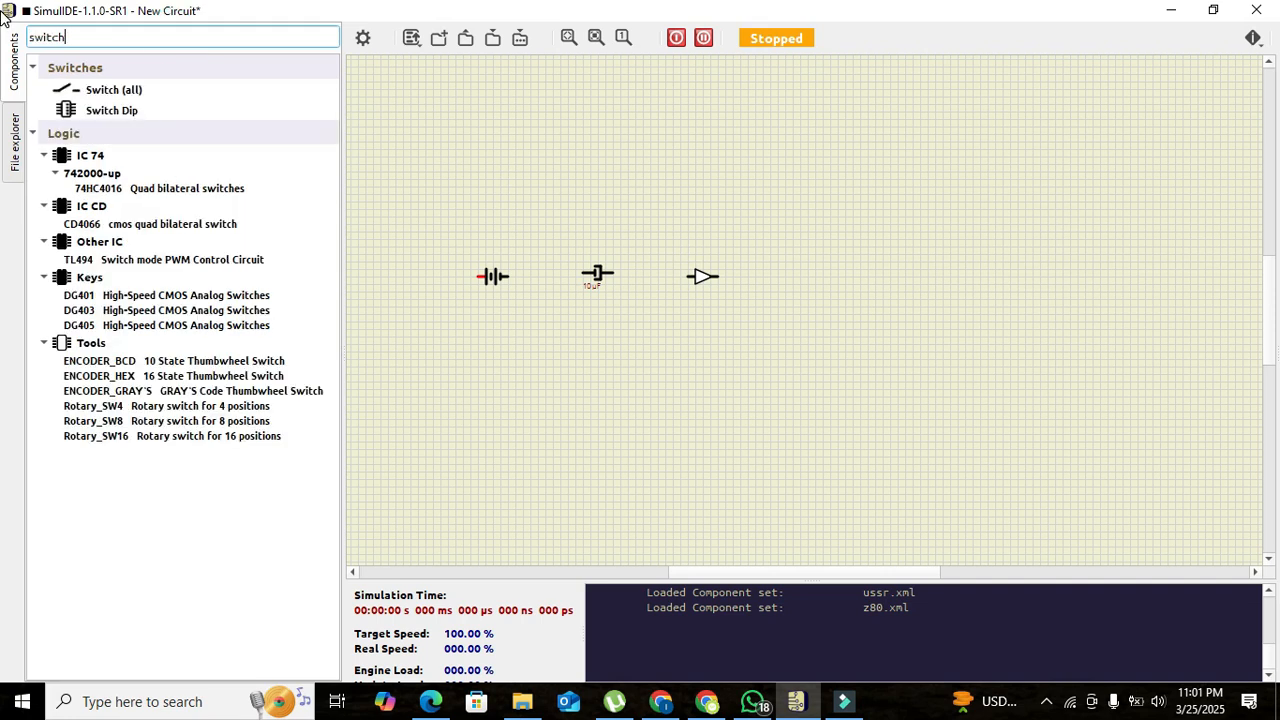
click(106, 90)
drag(106, 90, 541, 186)
Search the components for "resistor" and place a Resistor below the capacitor, keeping the window maximized
double_click(148, 30)
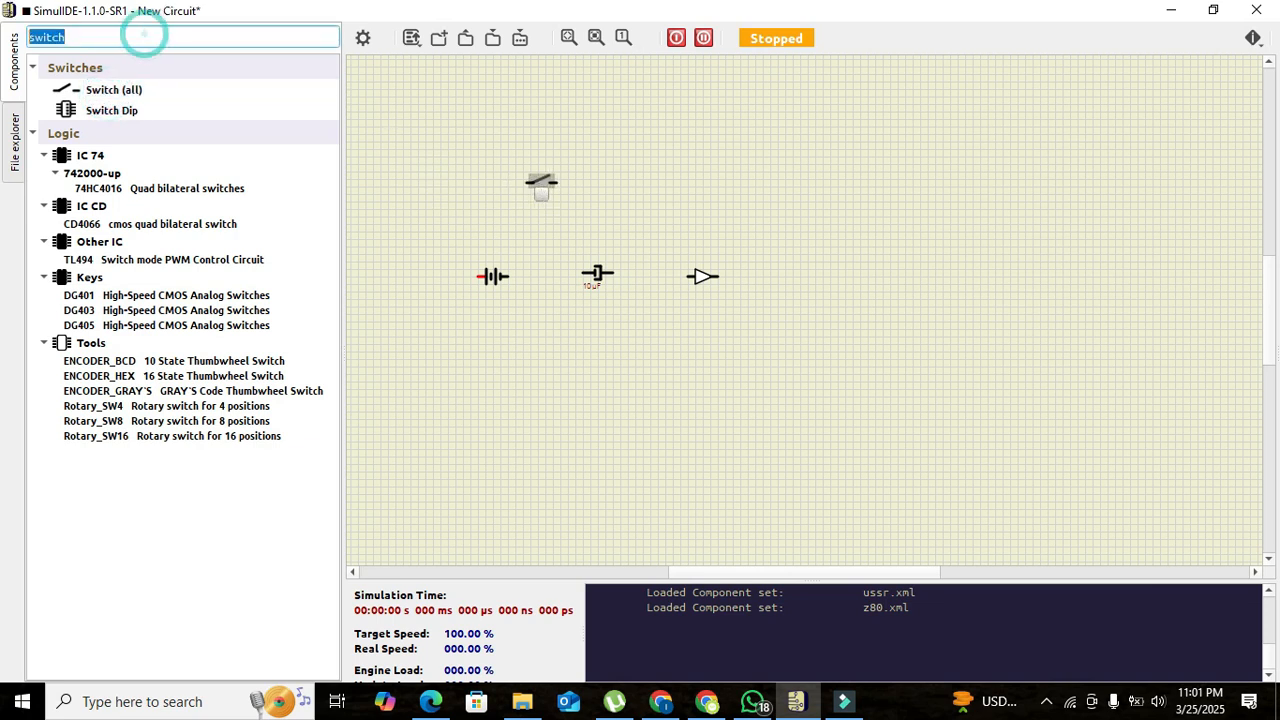
click(8, 11)
text(re)
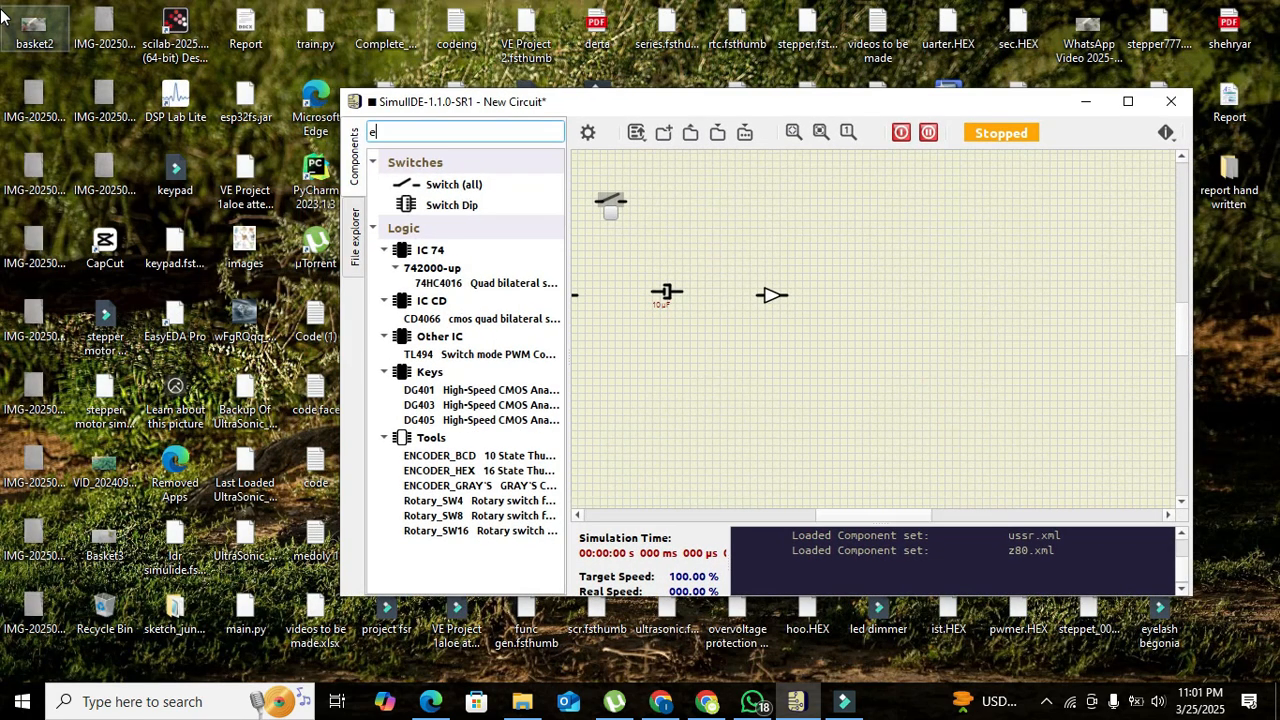
double_click(652, 102)
click(151, 38)
key(BackSpace)
key(BackSpace)
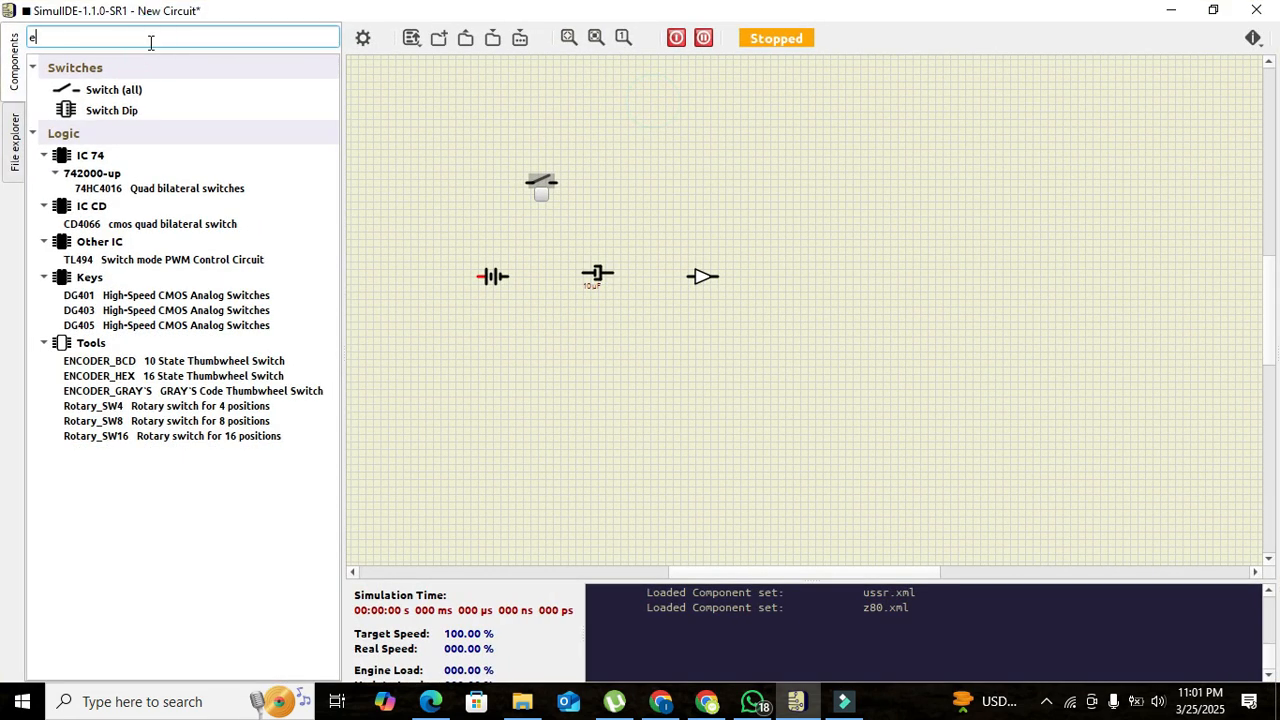
text(resistor)
click(95, 103)
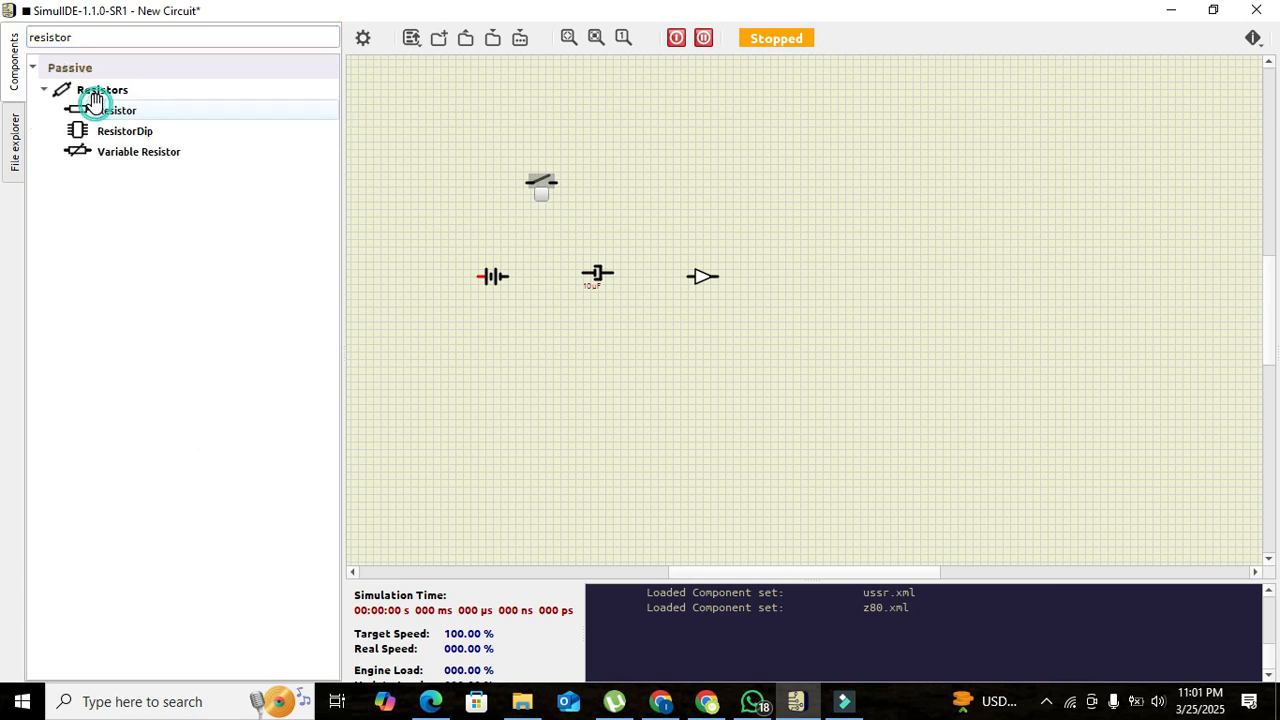
drag(95, 103, 612, 358)
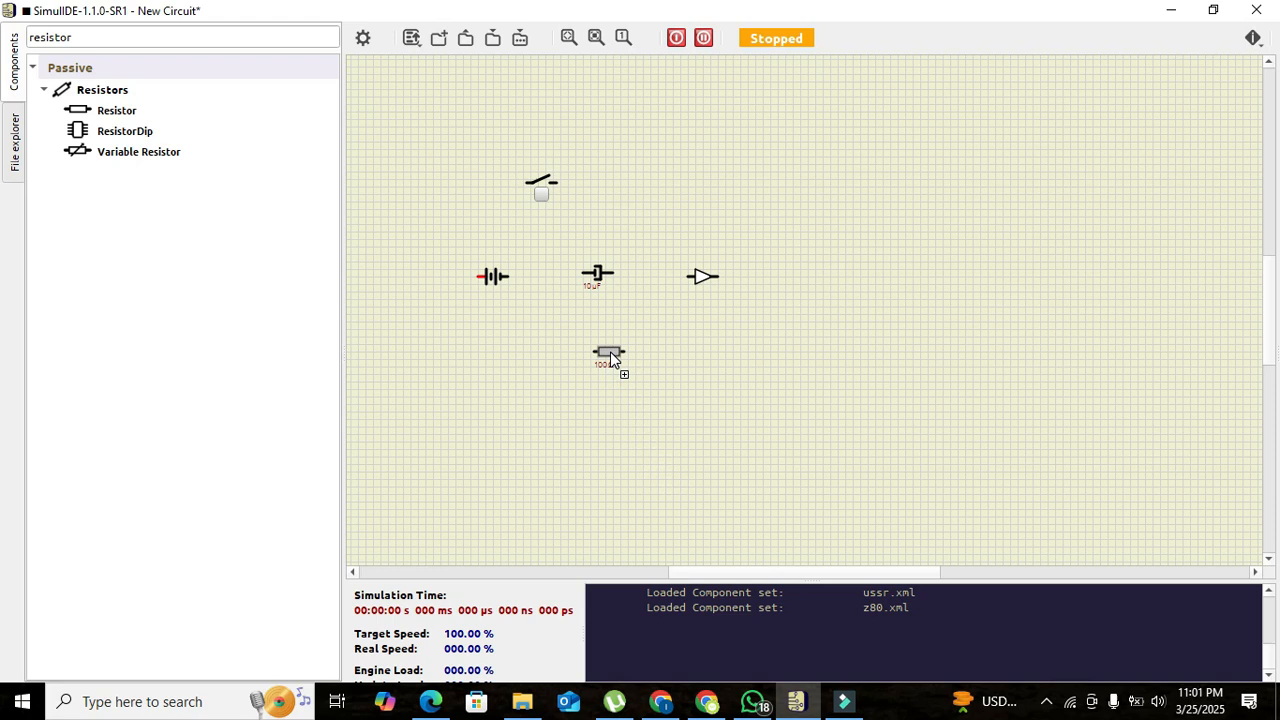
Search the components for "led", place a Led to the lower right of the buffer, and deselect it
double_click(92, 40)
key(BackSpace)
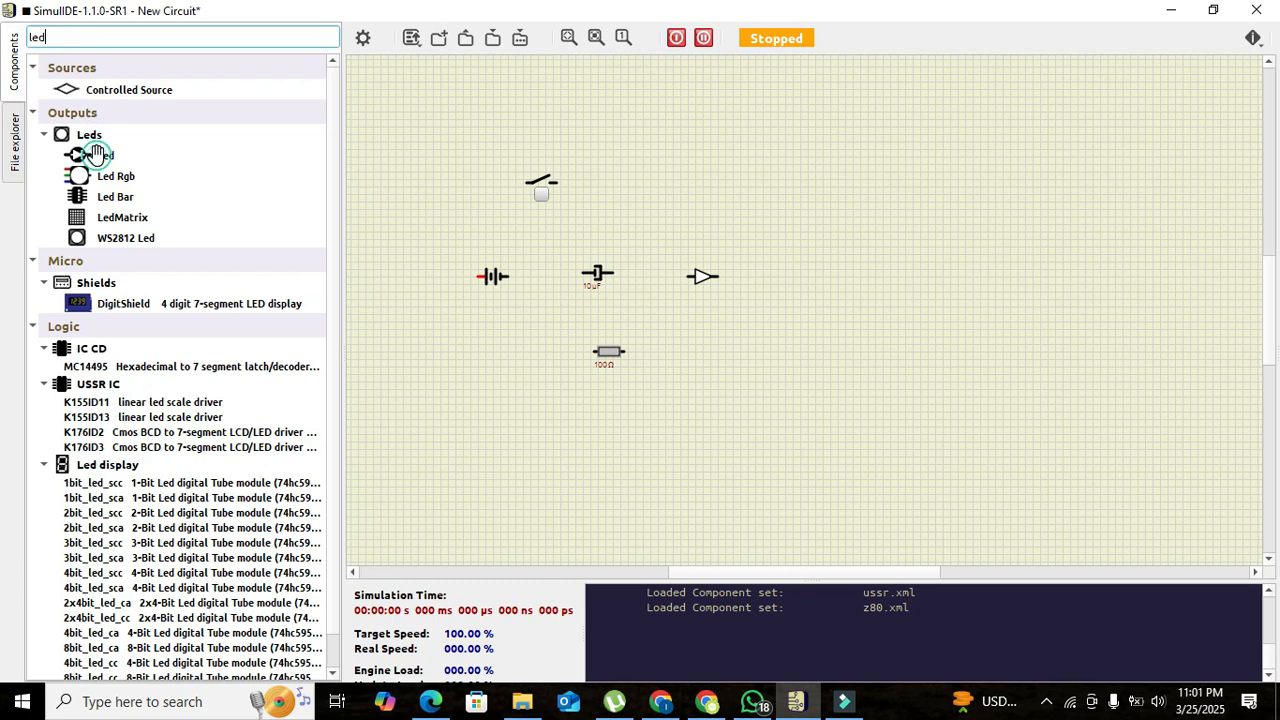
drag(96, 155, 823, 434)
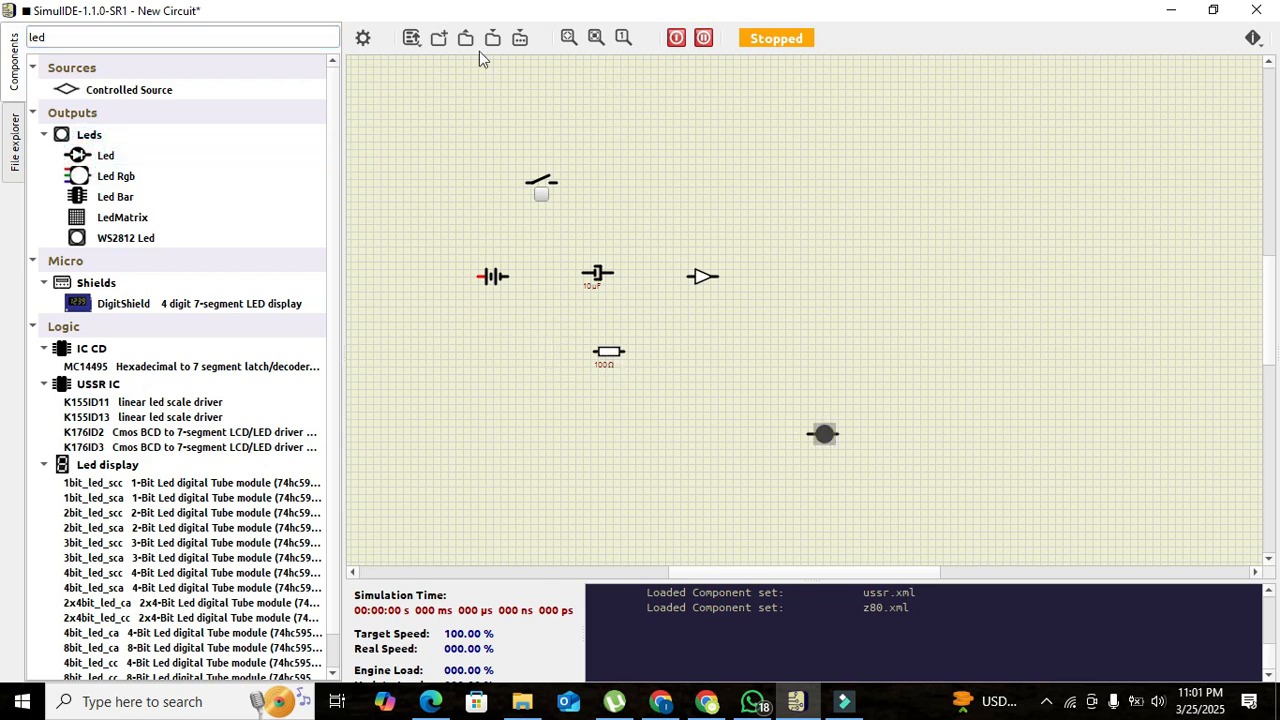
click(568, 38)
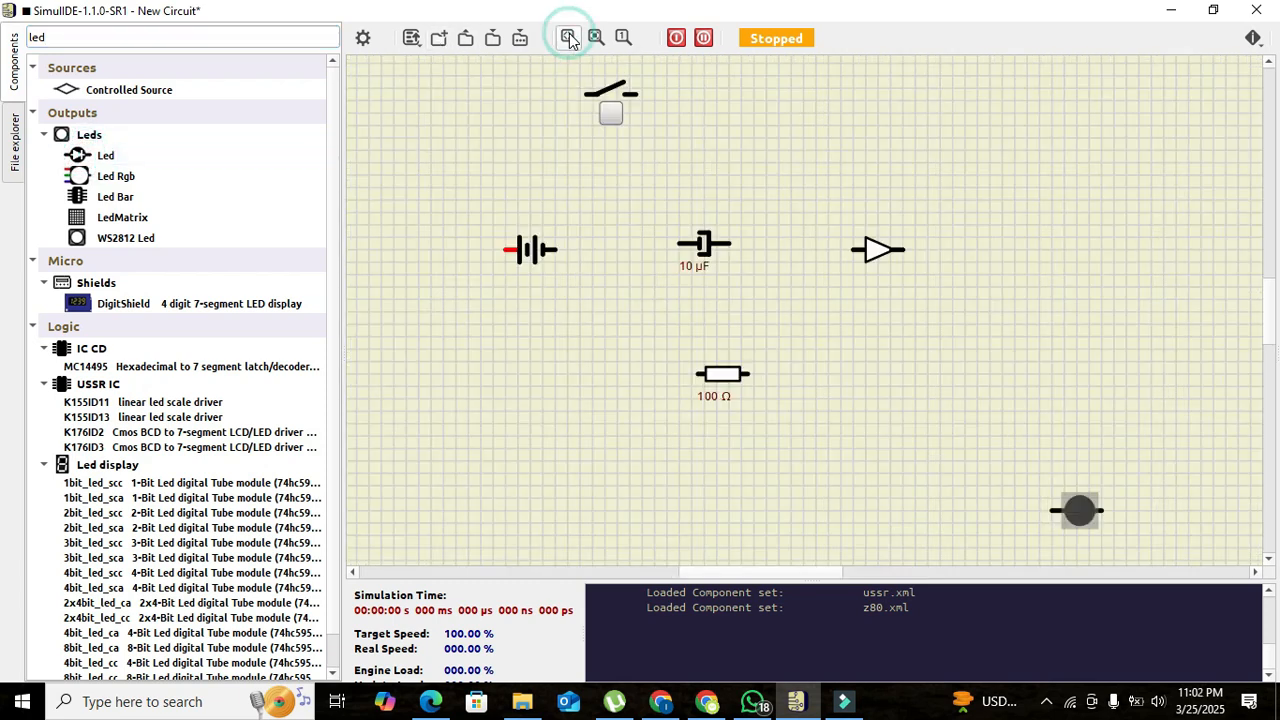
click(676, 139)
Clear the component search to bring back the full component list
click(214, 38)
key(BackSpace)
key(BackSpace)
key(BackSpace)
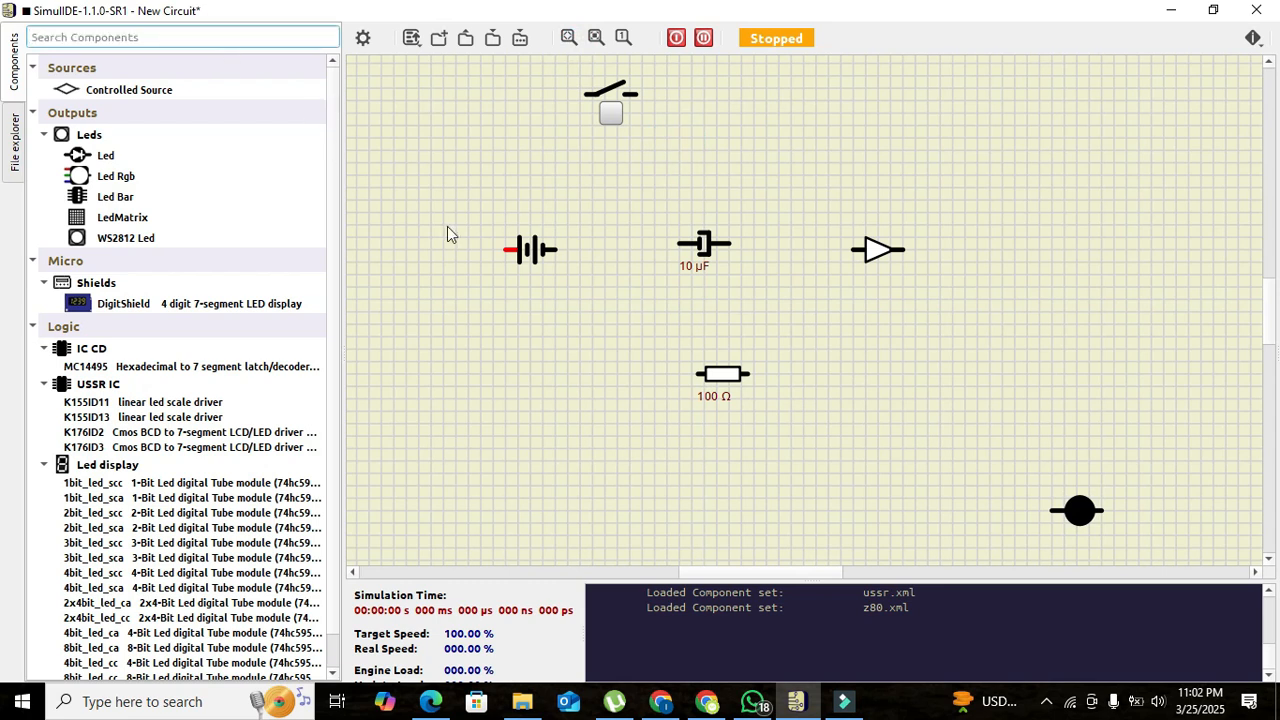
Rotate the battery clockwise so it stands vertically and move it further left
right_click(531, 254)
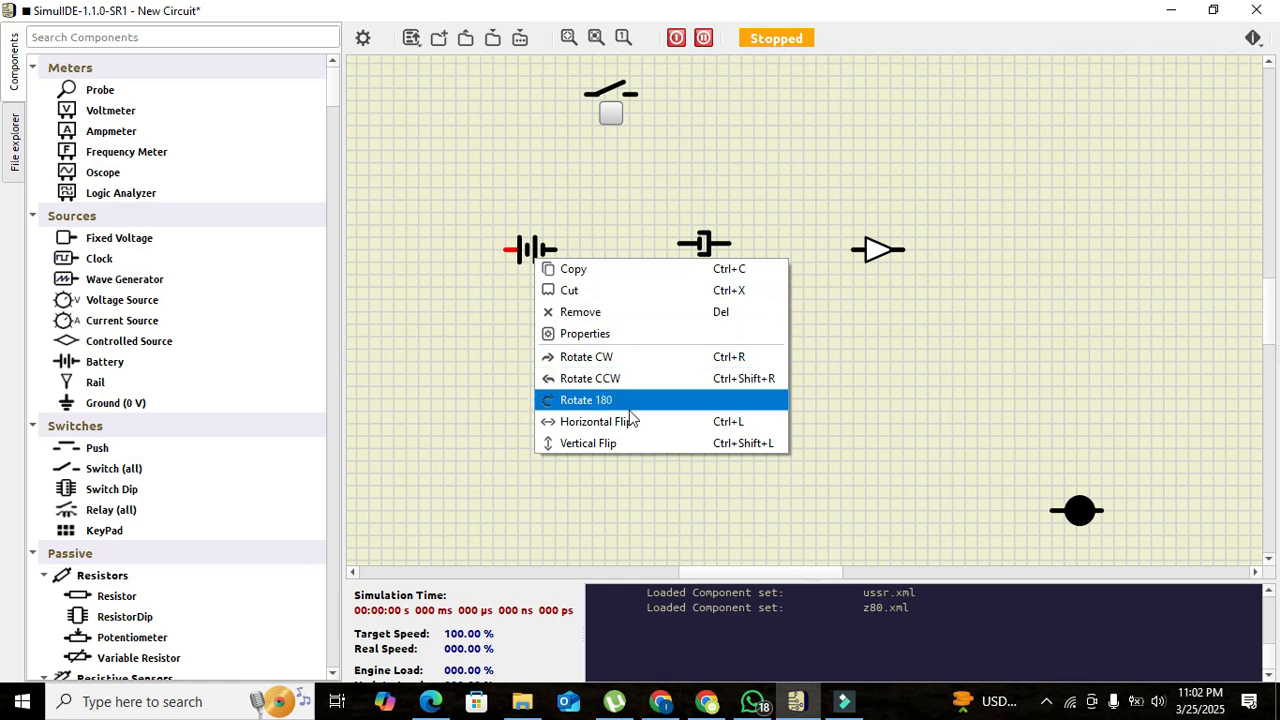
click(614, 357)
drag(530, 250, 468, 250)
Move the capacitor closer to the battery, rotate it counterclockwise, and level it with the battery
drag(702, 244, 584, 238)
right_click(588, 248)
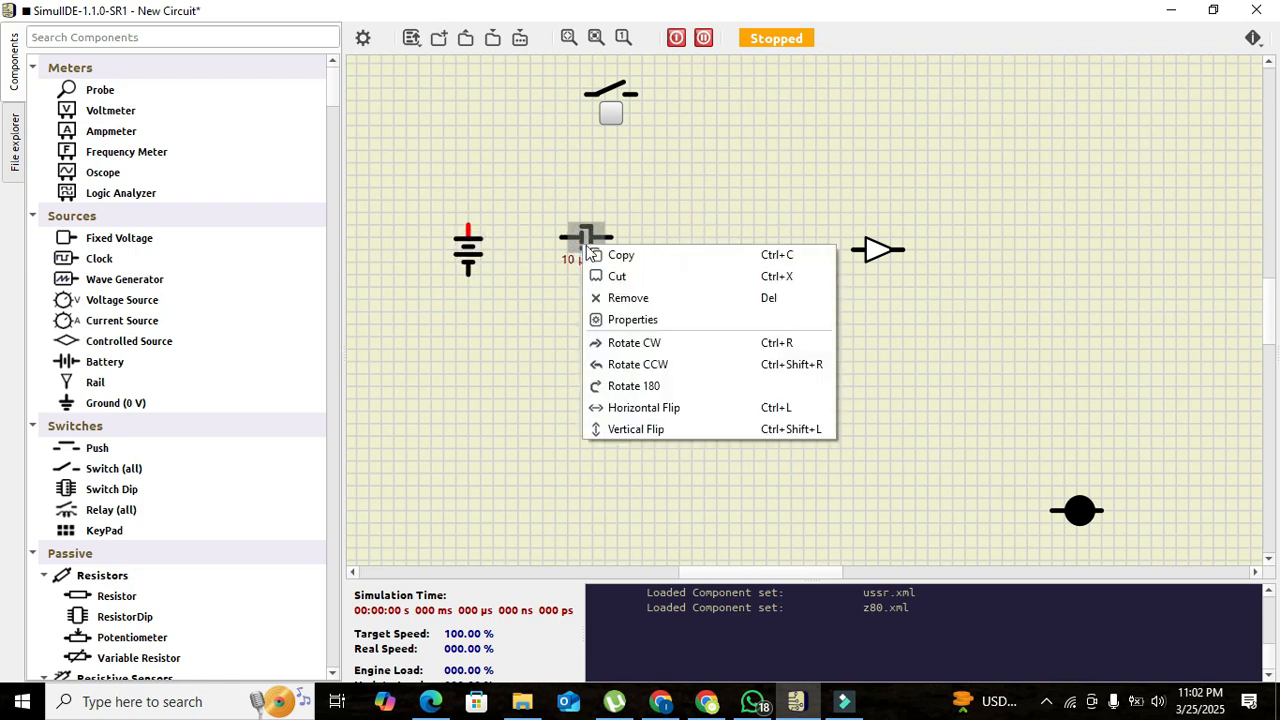
click(645, 365)
mouse_move(590, 246)
mouse_down()
mouse_move(548, 256)
mouse_move(590, 262)
mouse_up()
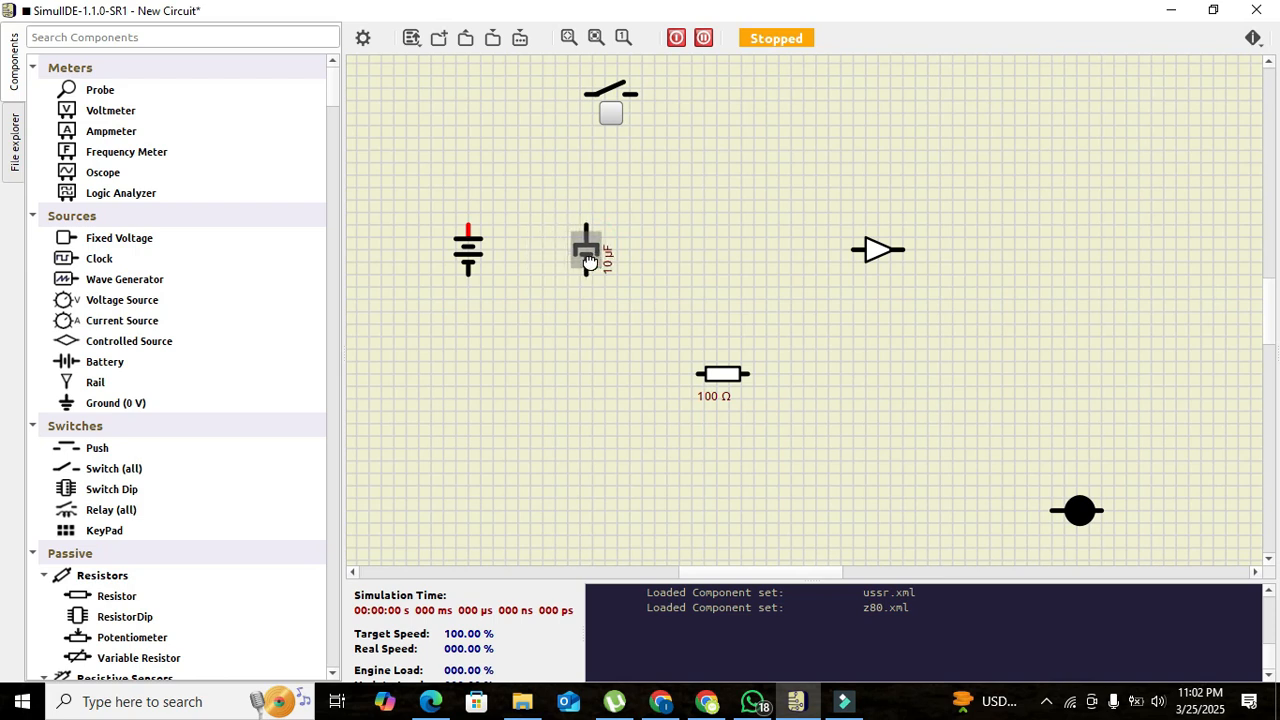
Move the switch down to just above the gap between battery and capacitor, and shift the battery further left
drag(609, 92, 514, 196)
click(463, 245)
drag(463, 245, 418, 250)
click(454, 243)
Wire the battery's positive terminal to the switch and the switch's other terminal to the capacitor's upper terminal
click(494, 191)
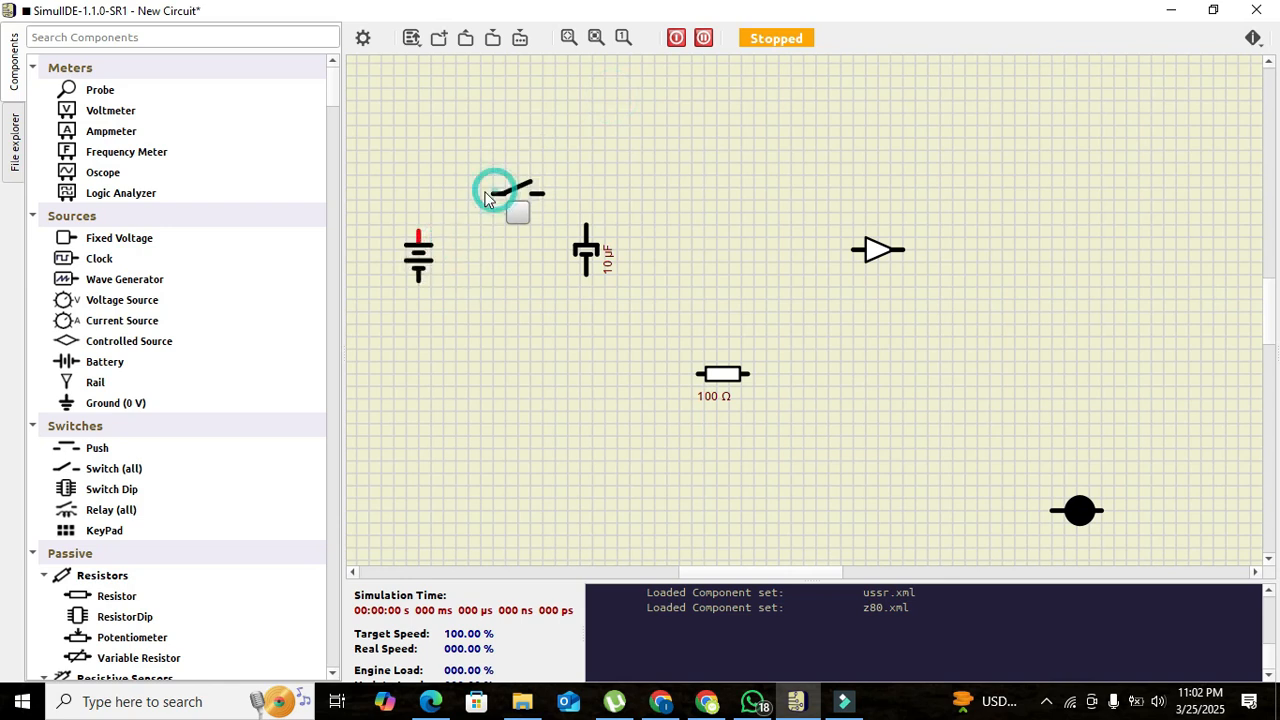
click(418, 228)
click(540, 193)
click(586, 224)
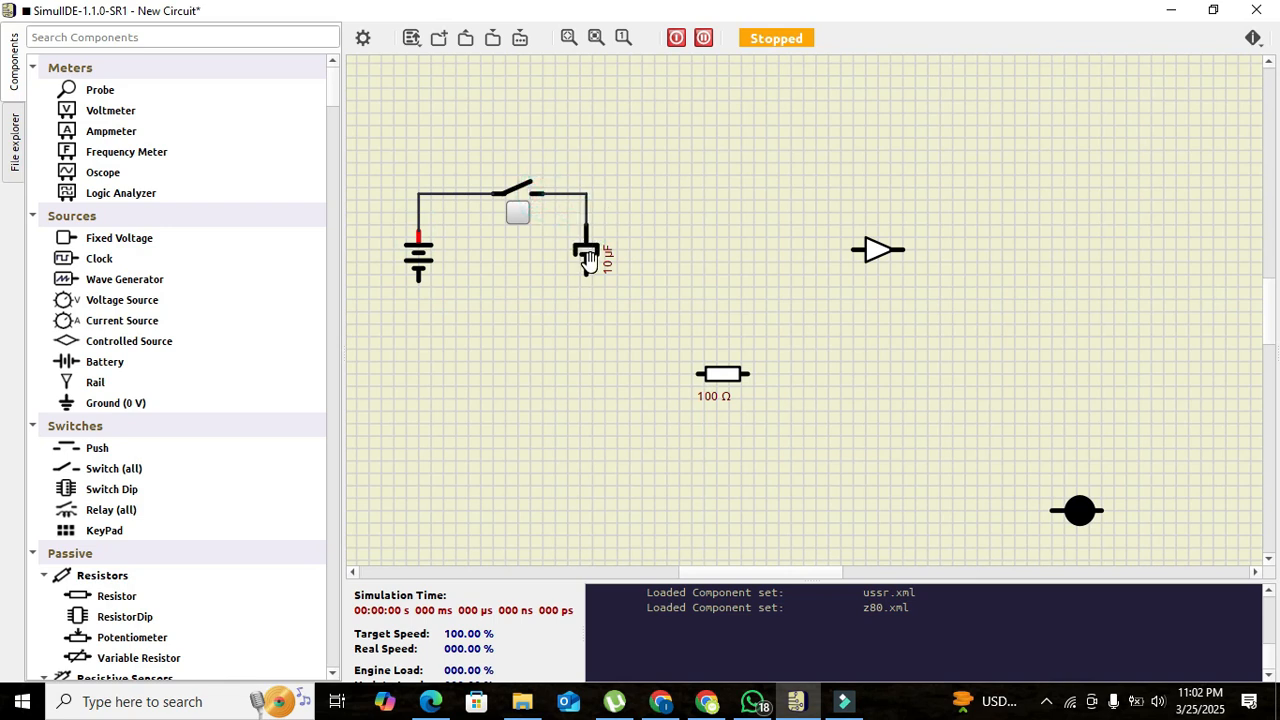
Wire the capacitor's lower terminal back to the battery's negative terminal, and nudge the capacitor slightly right
click(586, 270)
click(414, 312)
click(418, 282)
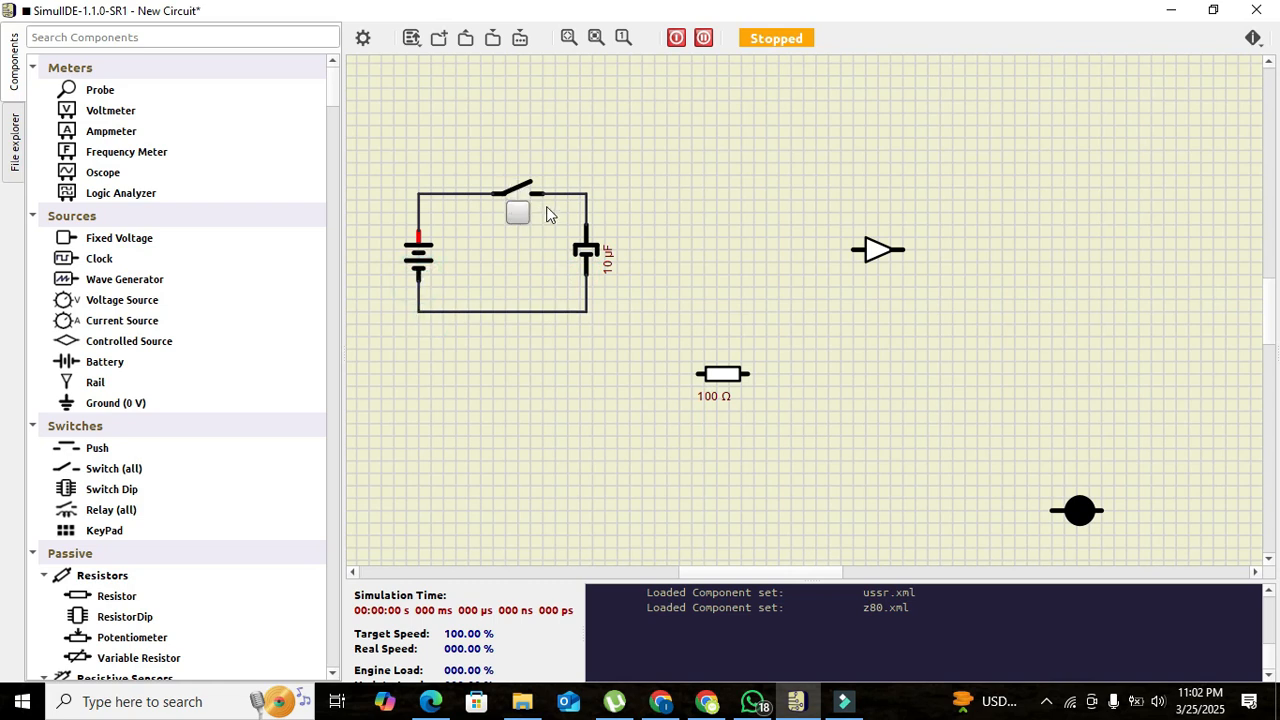
click(586, 247)
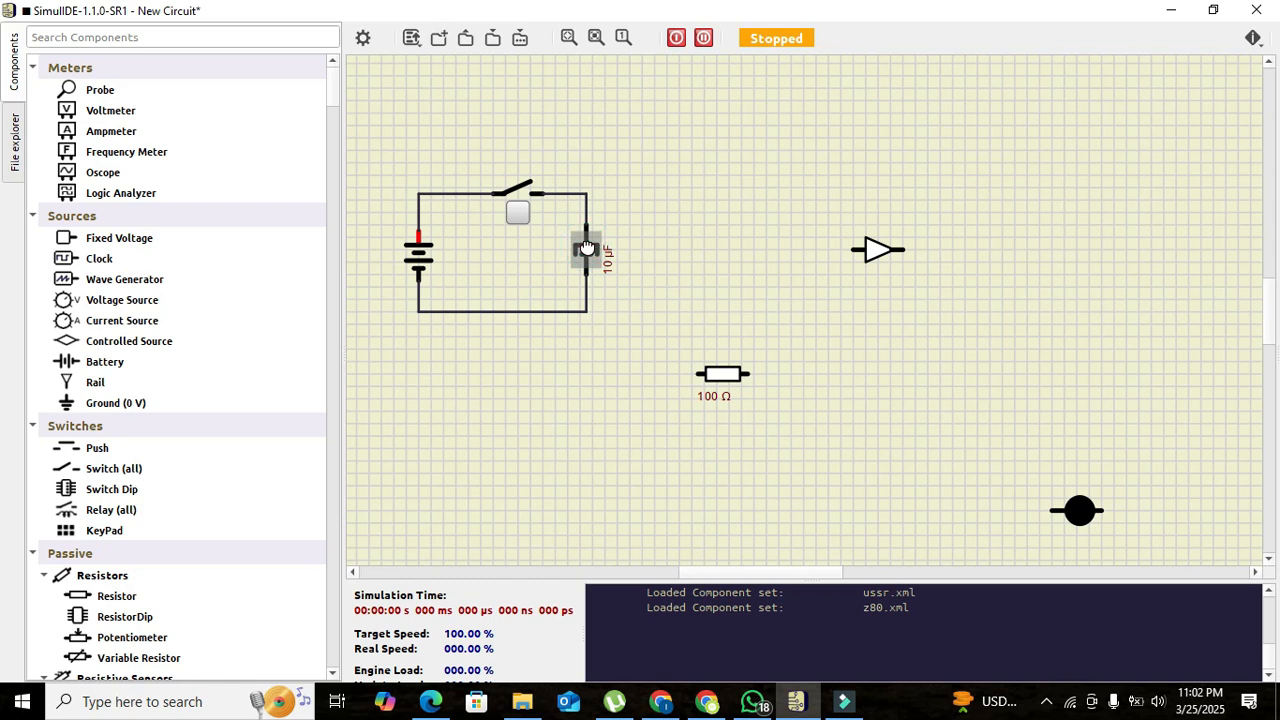
drag(586, 247, 592, 248)
Move the 100 Ω resistor to the right of the capacitor and rotate it clockwise to stand vertically
drag(720, 378, 696, 252)
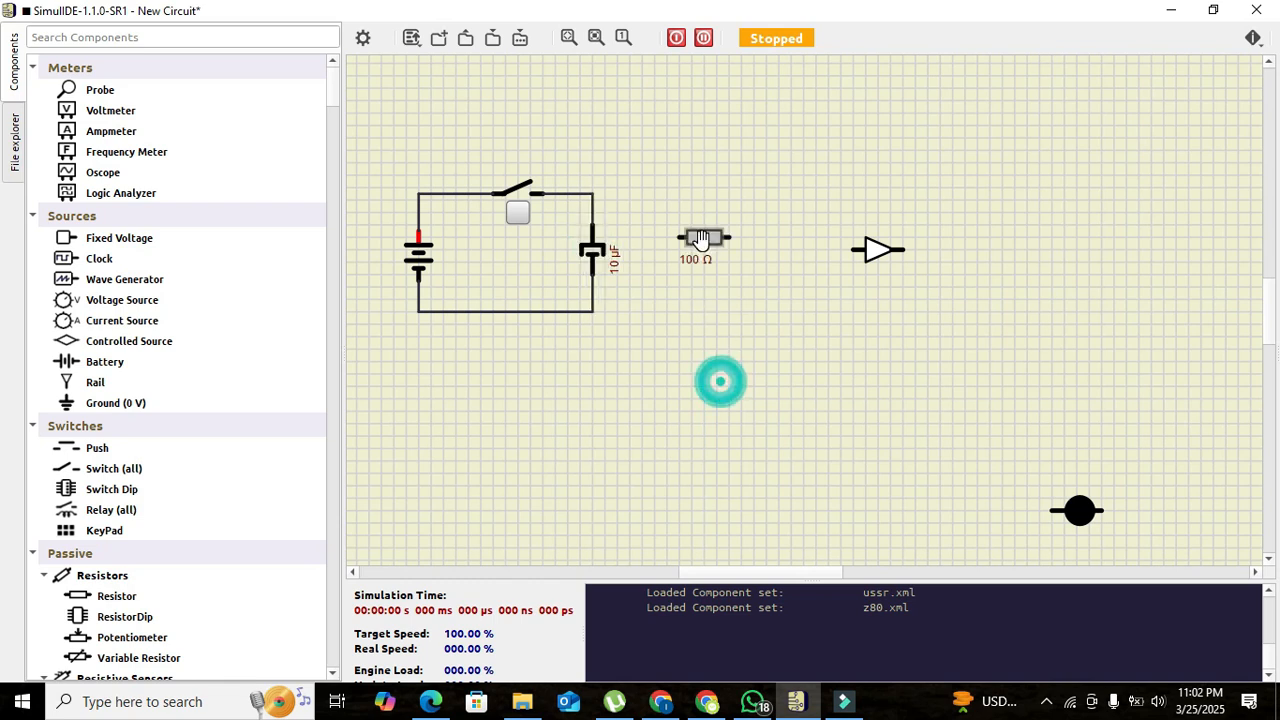
right_click(695, 254)
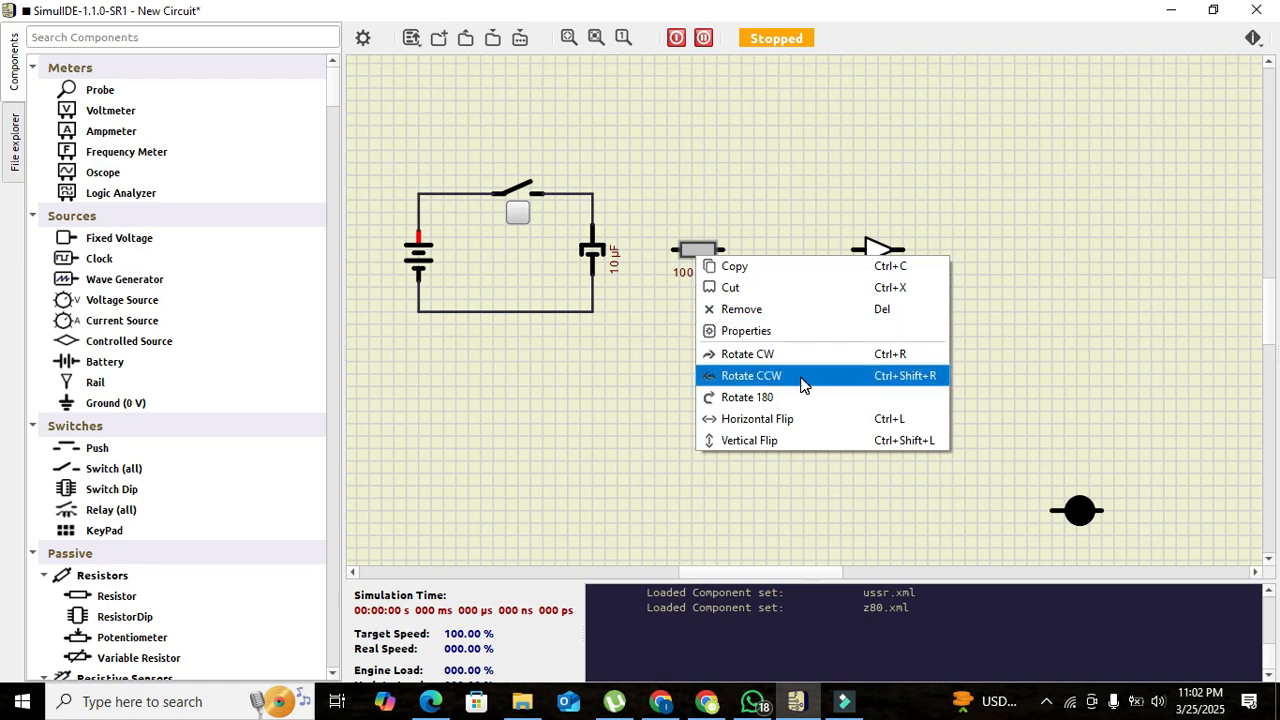
click(782, 353)
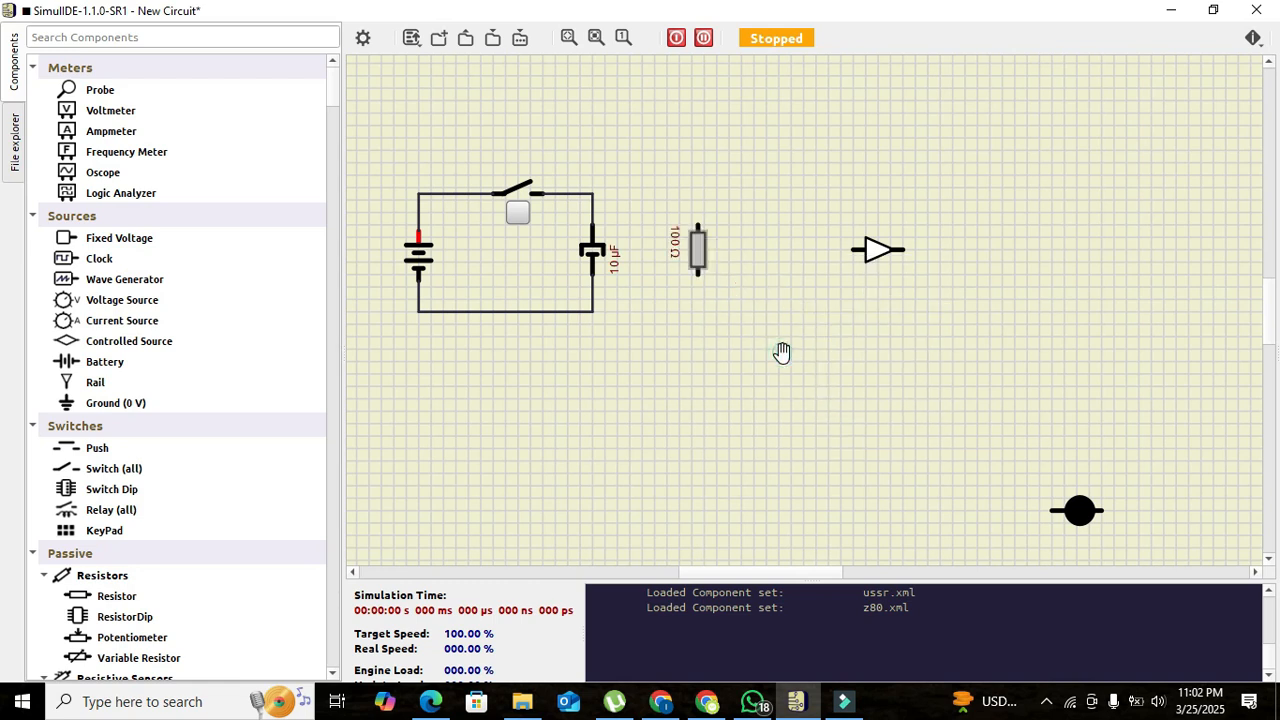
click(698, 252)
click(752, 259)
Wire the resistor in parallel with the capacitor, joining its ends to the upper and lower wires
click(700, 222)
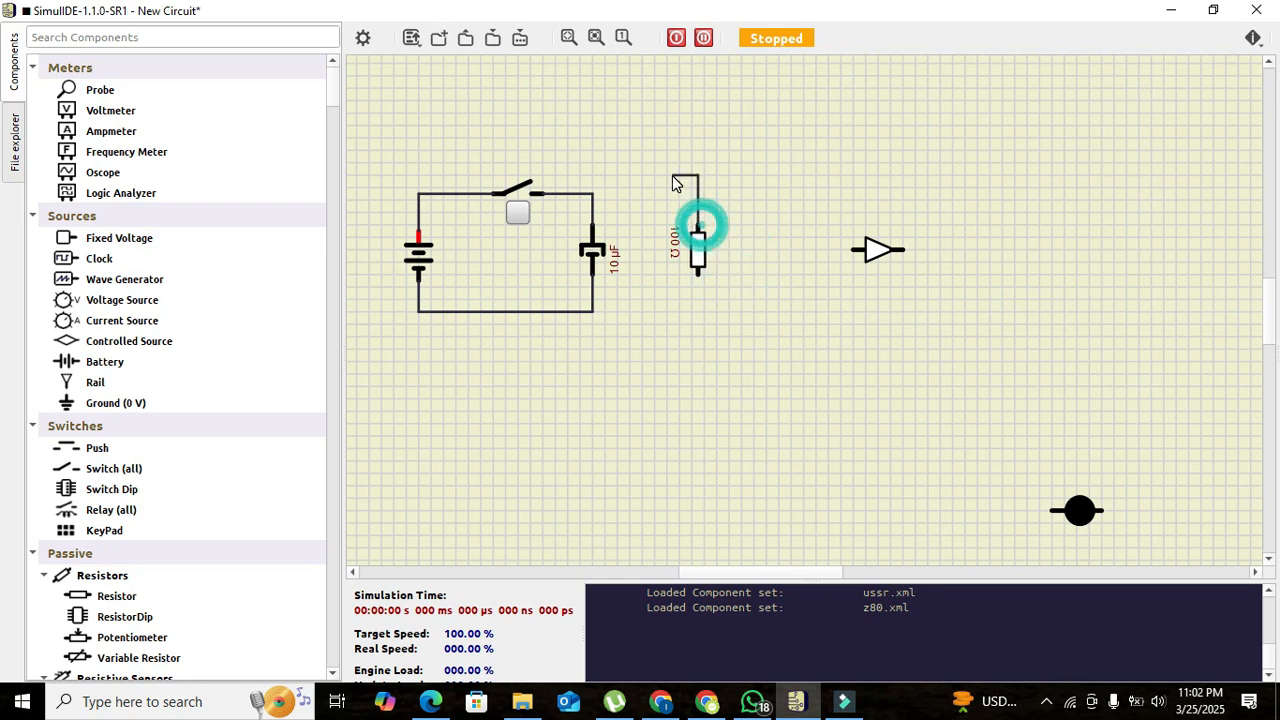
click(591, 192)
click(698, 274)
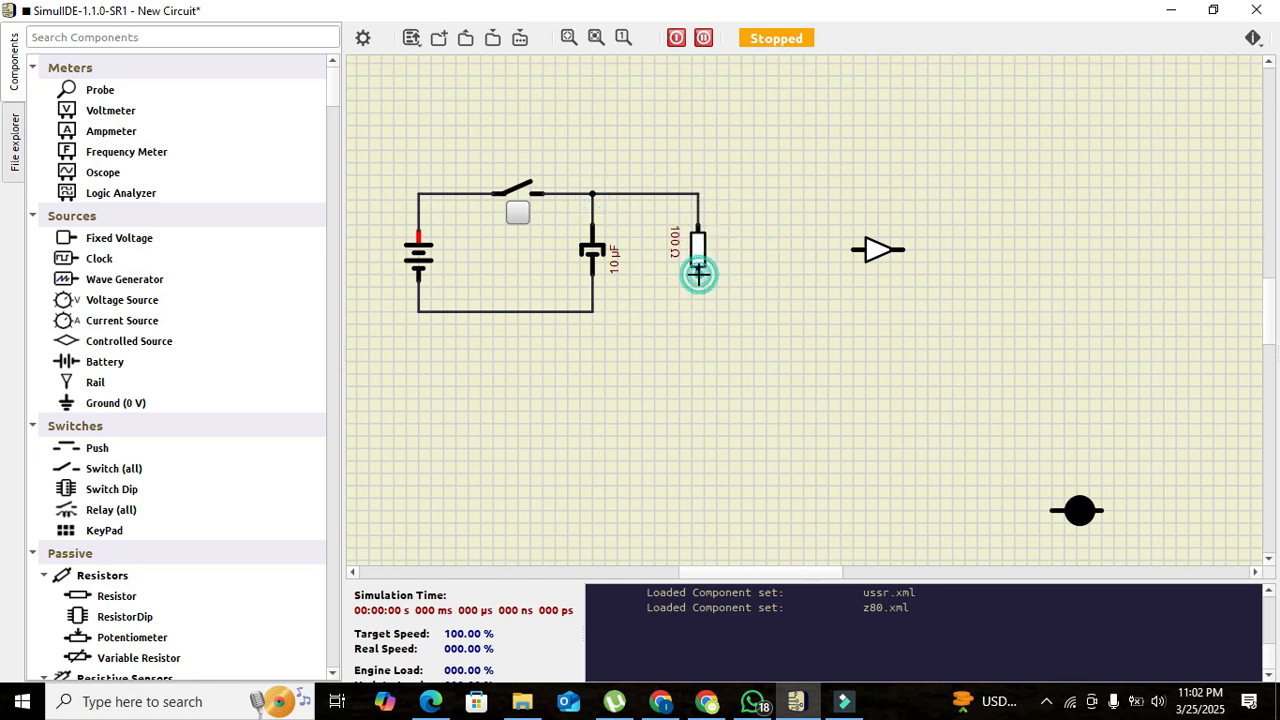
click(592, 311)
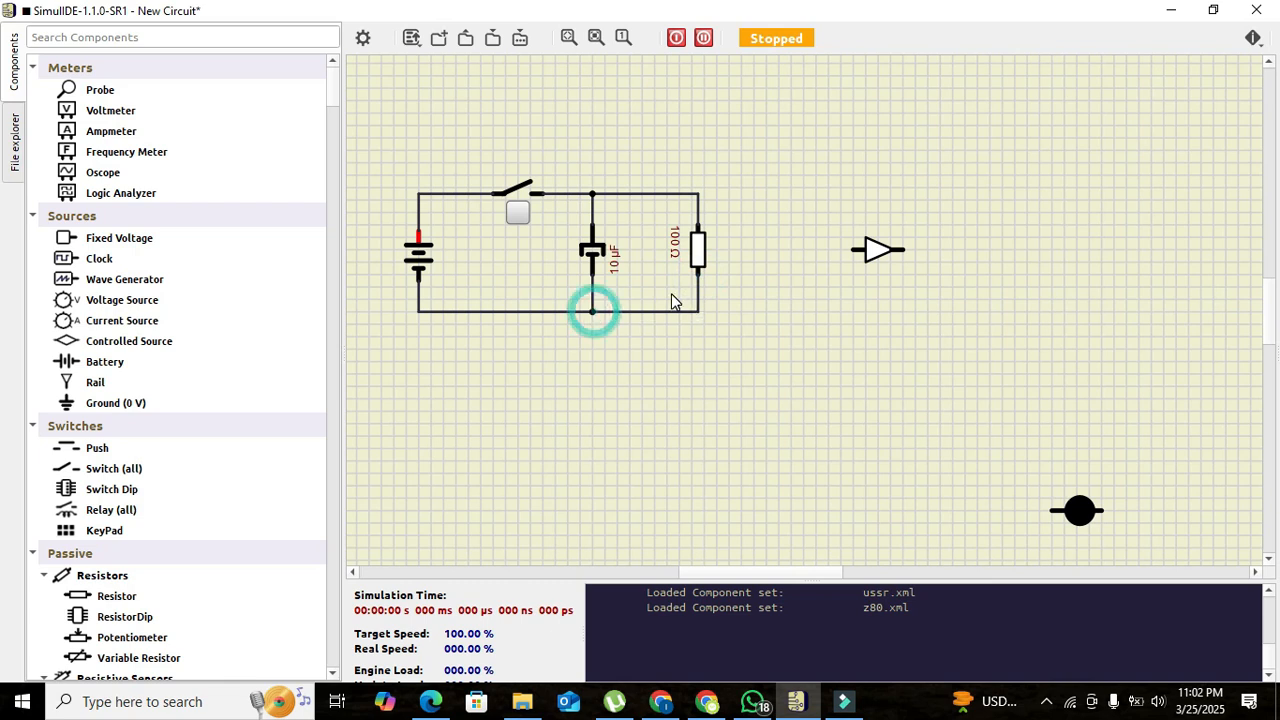
Line up the buffer and LED with the upper wire beyond the resistor, and wire the buffer's output to the LED
click(698, 253)
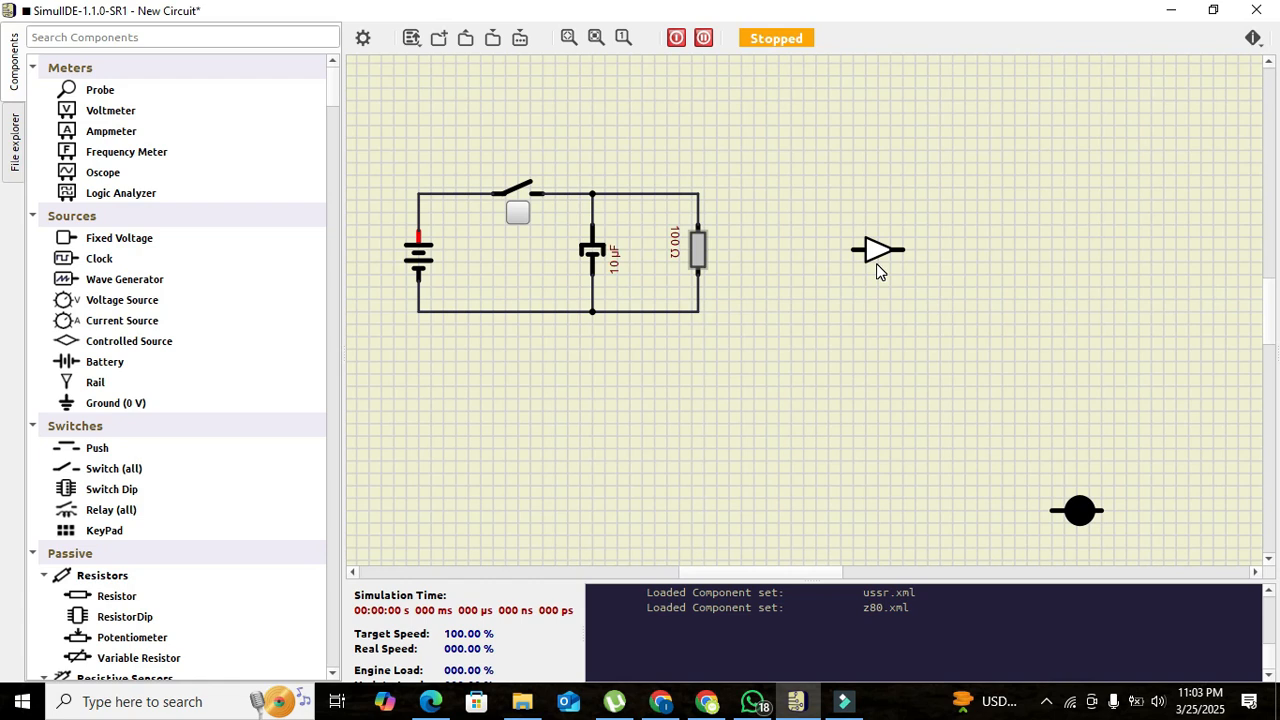
drag(876, 263, 790, 194)
drag(1082, 510, 699, 194)
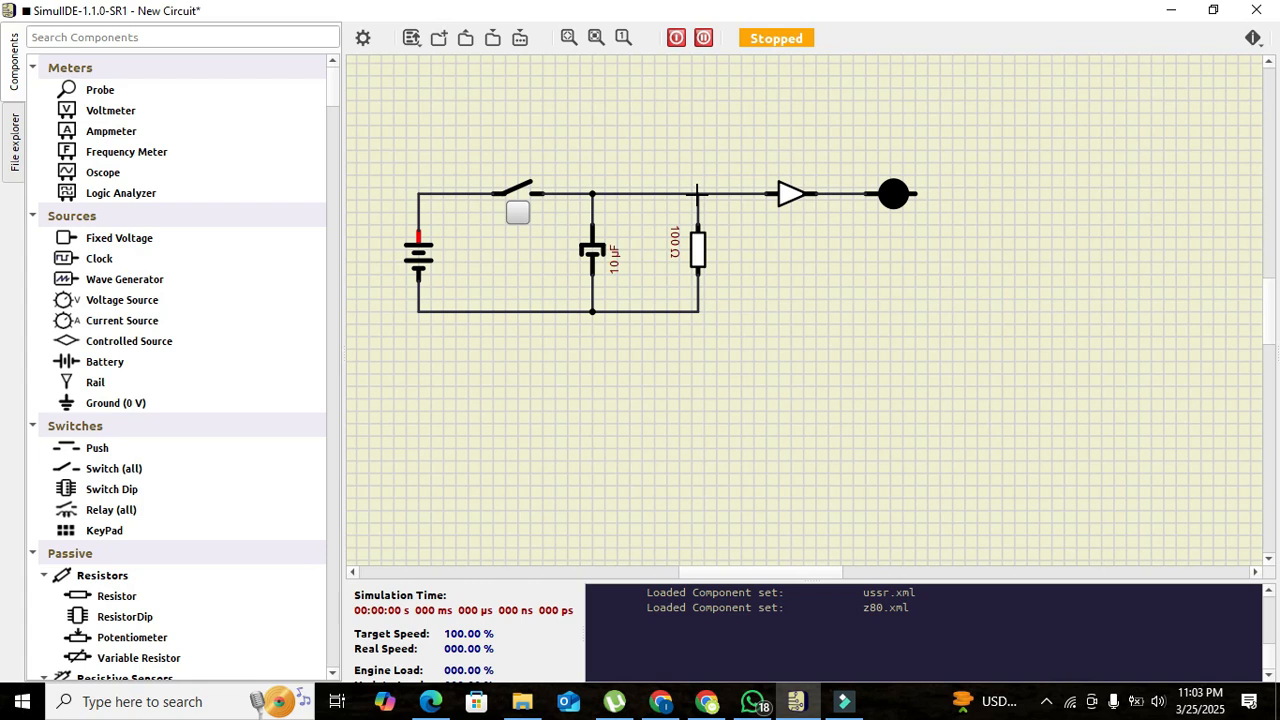
Wire the buffer's input to the resistor's upper node and the LED's free terminal to the resistor's lower node
click(698, 193)
drag(916, 193, 986, 312)
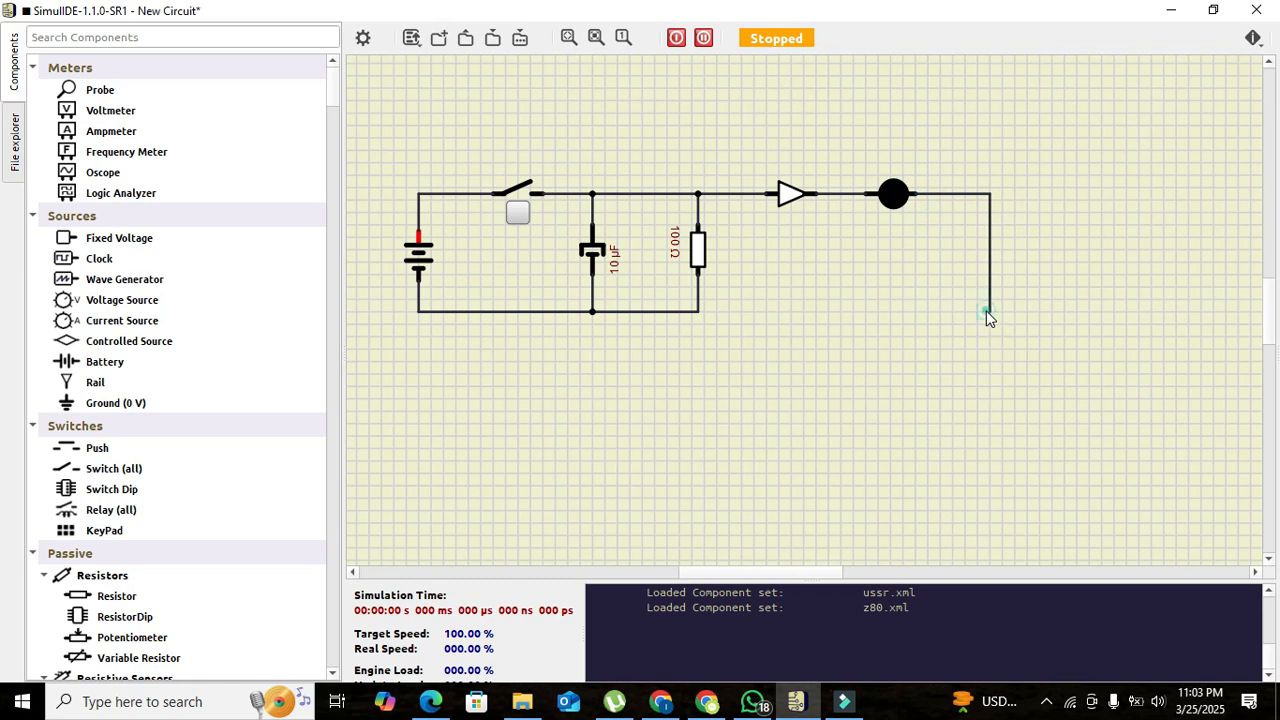
click(698, 310)
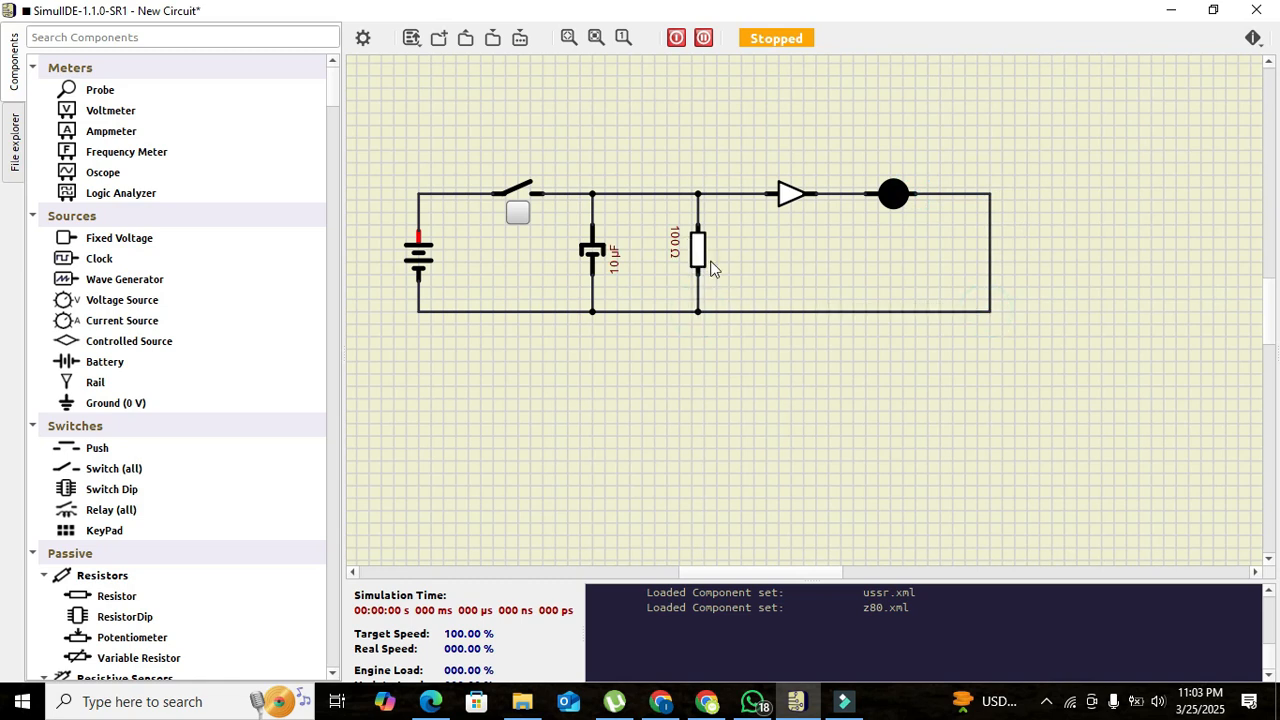
Find the Ground (0 V) component and place it below the resistor, under the lower wire
click(230, 36)
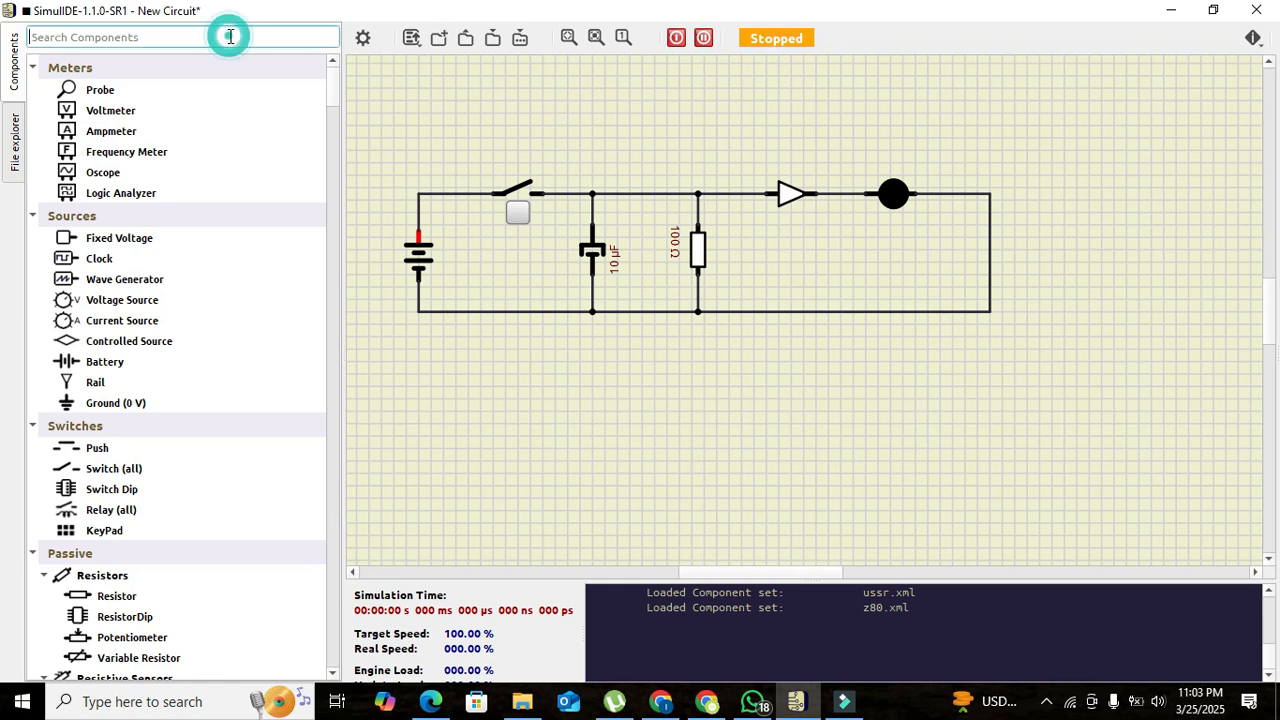
text(ground)
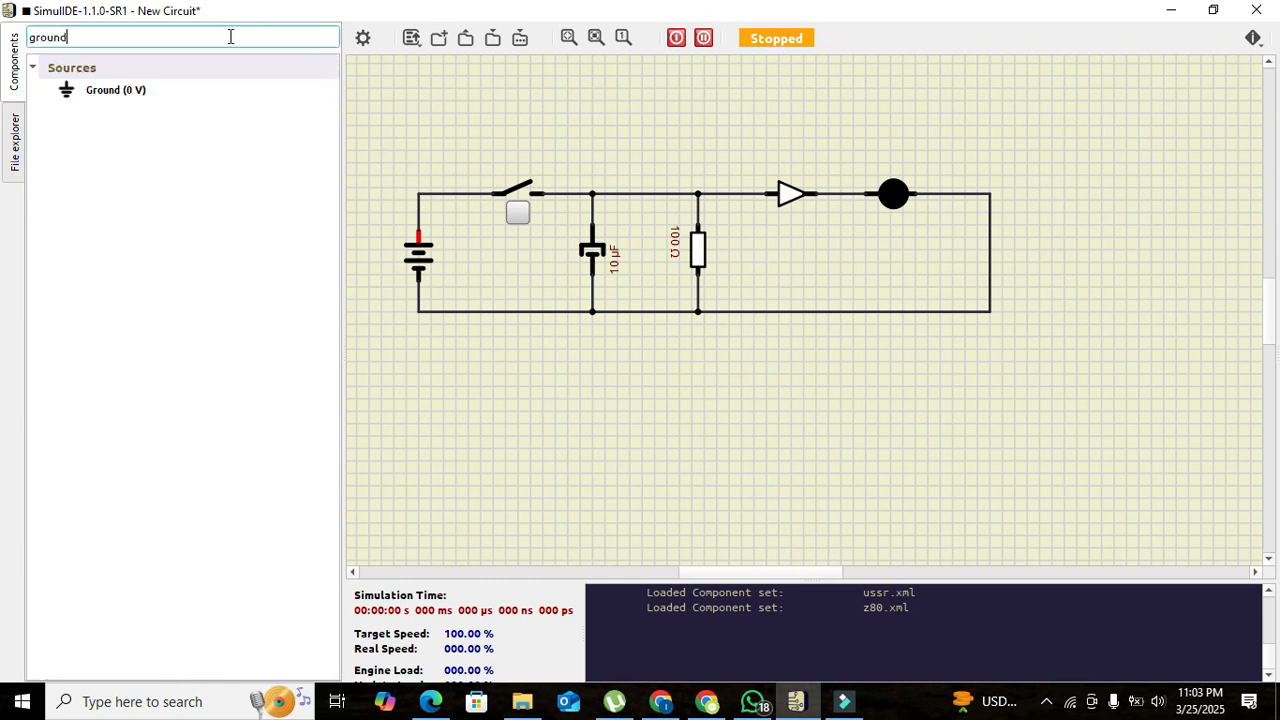
drag(132, 90, 697, 368)
click(736, 369)
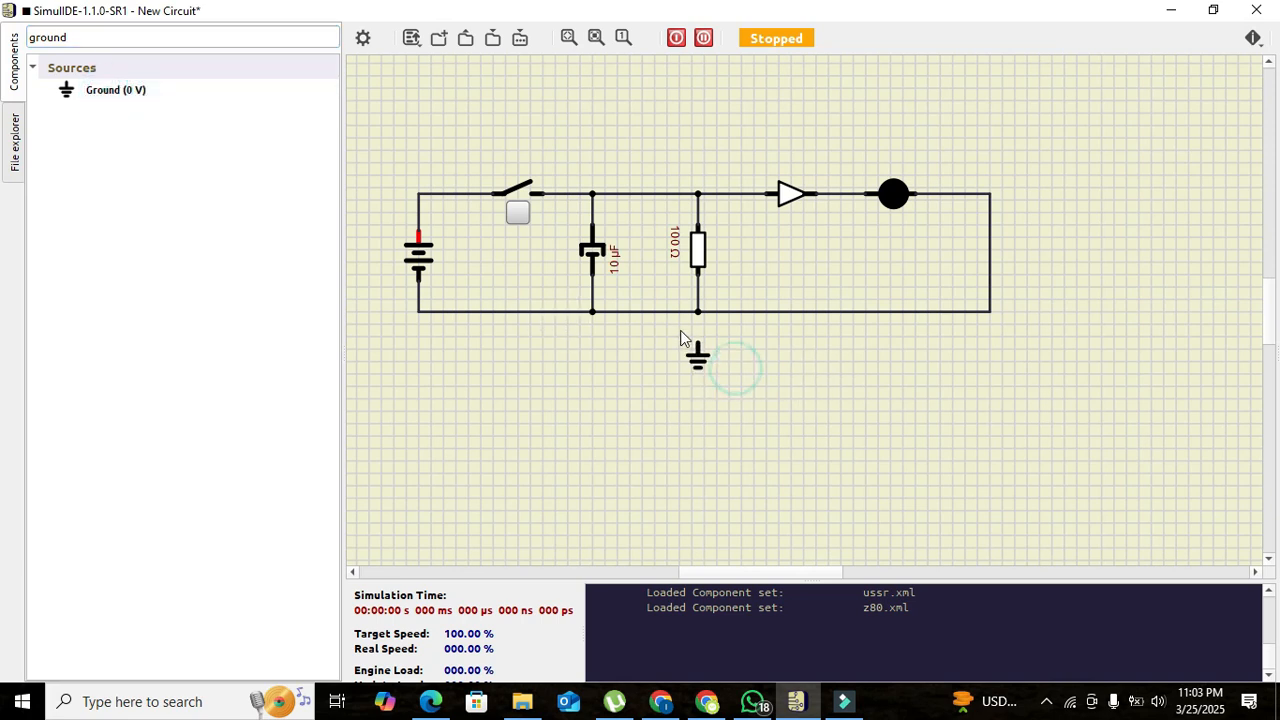
Wire the ground to the lower wire just right of the resistor's node and align it directly under that junction
click(696, 342)
click(697, 314)
drag(720, 329, 722, 313)
click(721, 274)
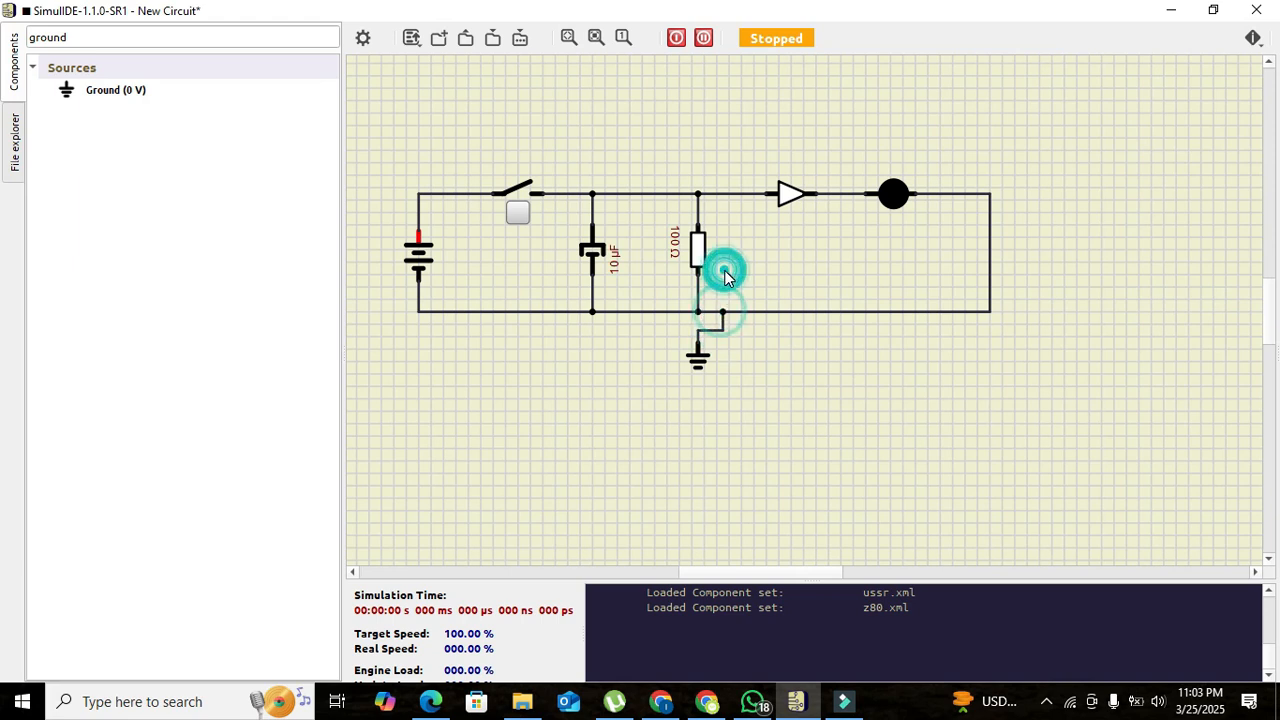
drag(699, 361, 723, 360)
click(778, 376)
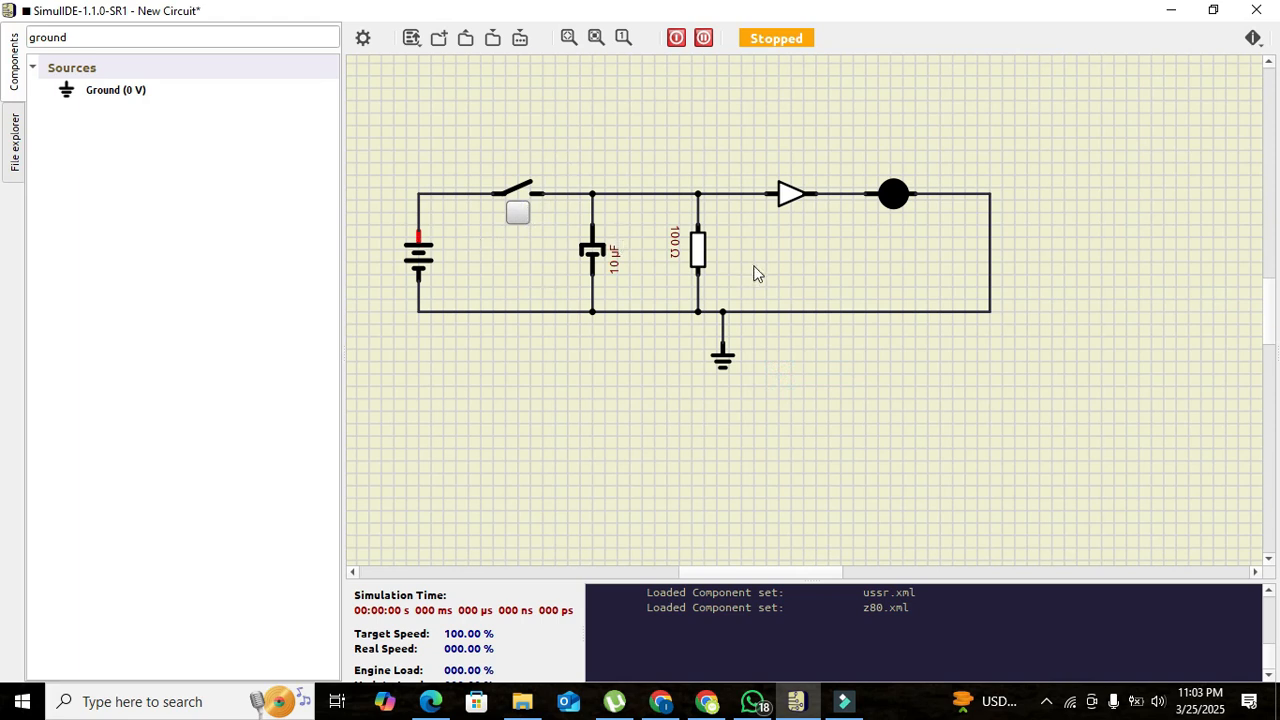
Set the resistor's resistance to 1 kΩ
double_click(697, 250)
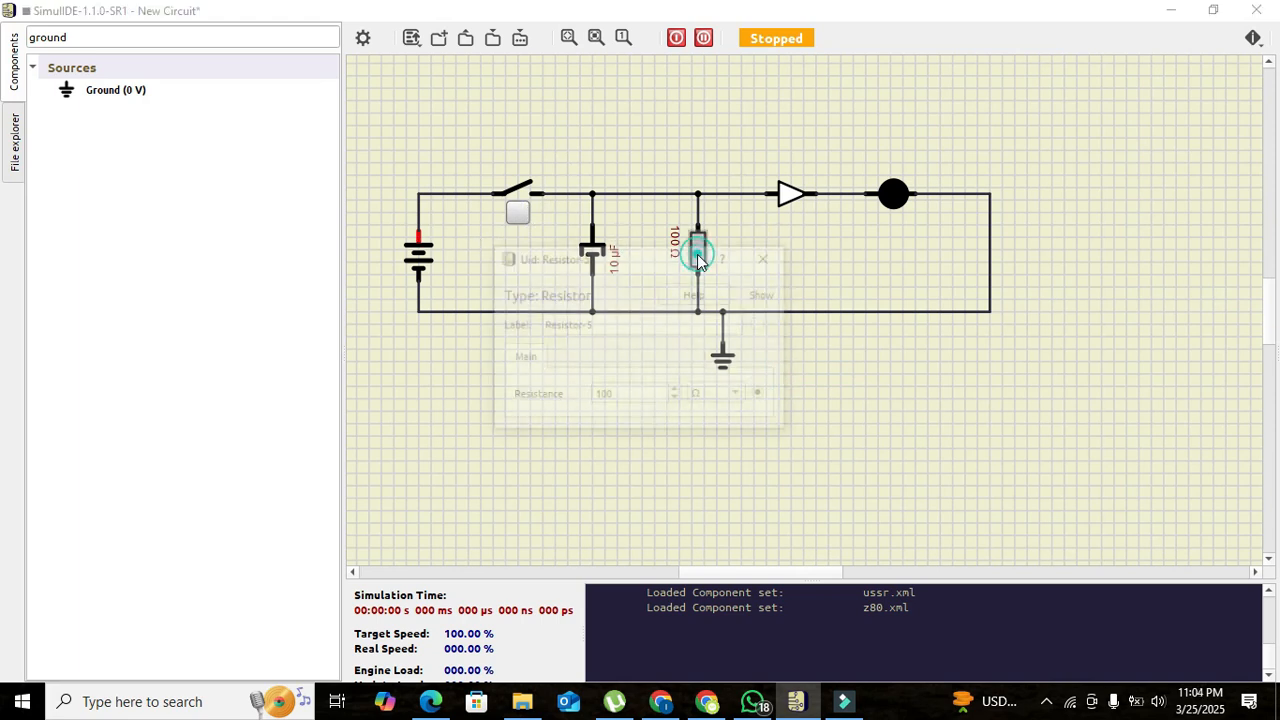
double_click(628, 396)
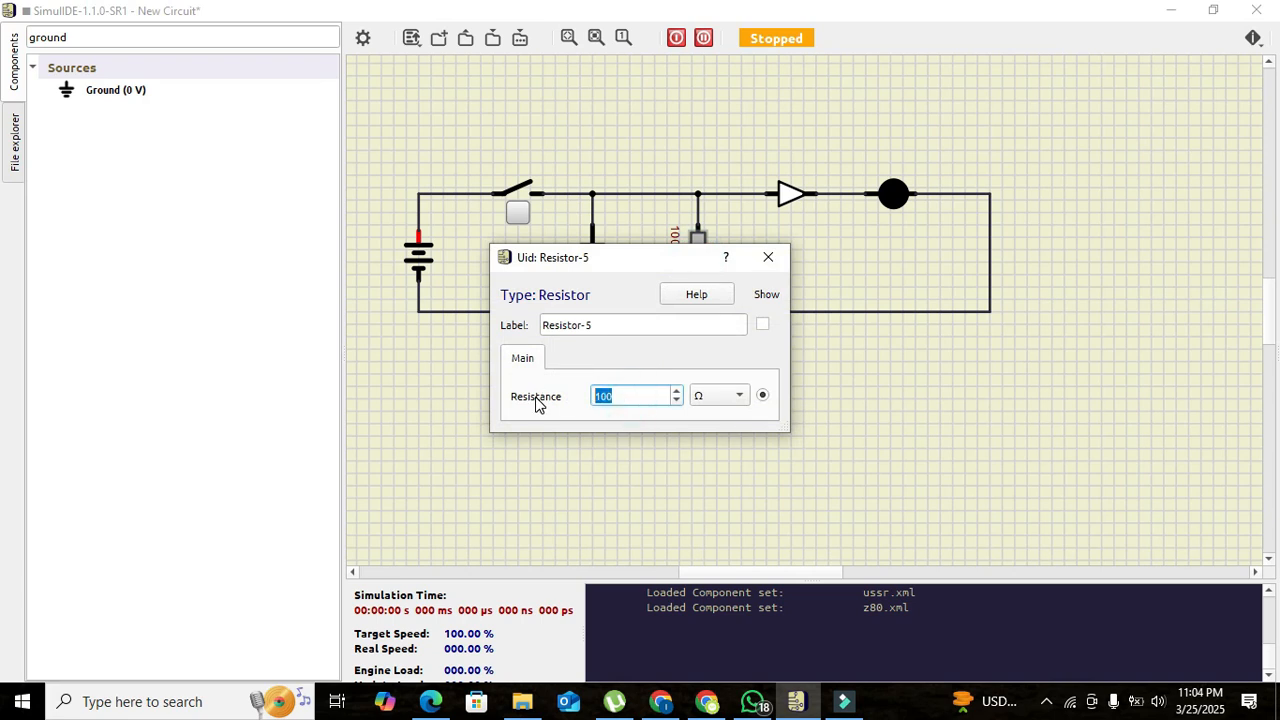
text(1)
click(734, 400)
click(714, 418)
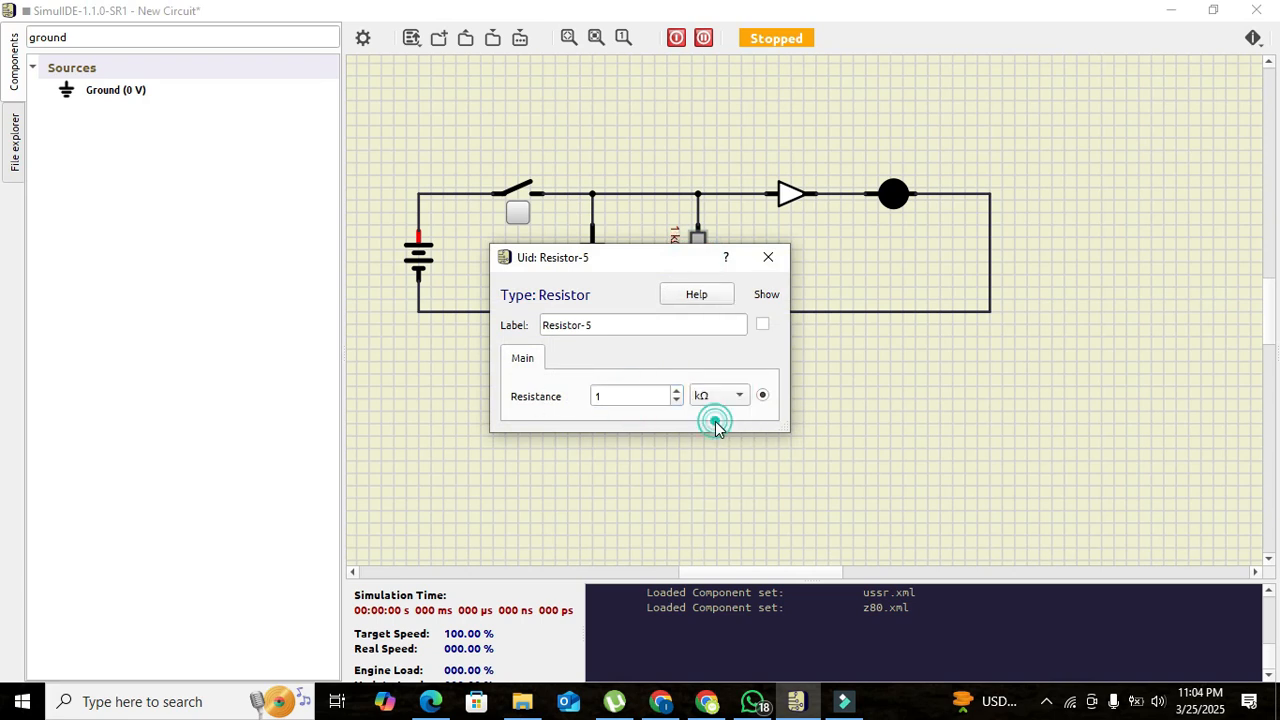
click(769, 259)
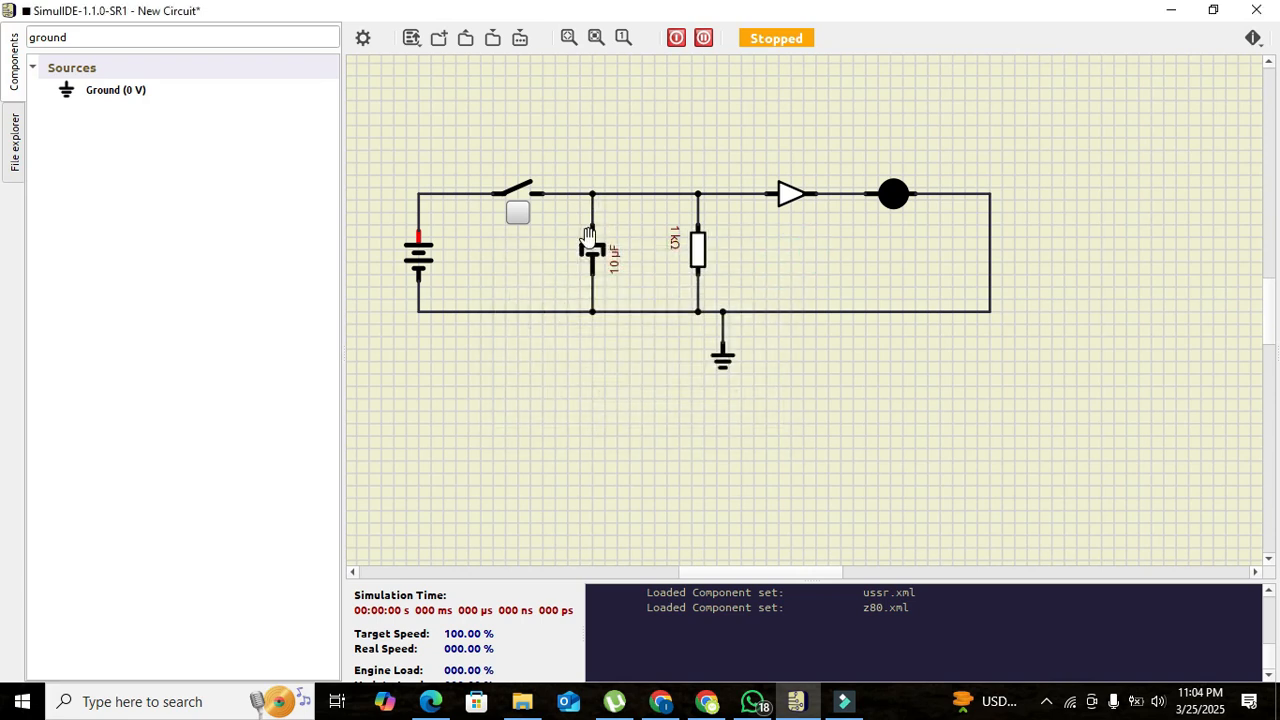
Set the electrolytic capacitor's capacitance to 100 µF
double_click(589, 240)
click(615, 342)
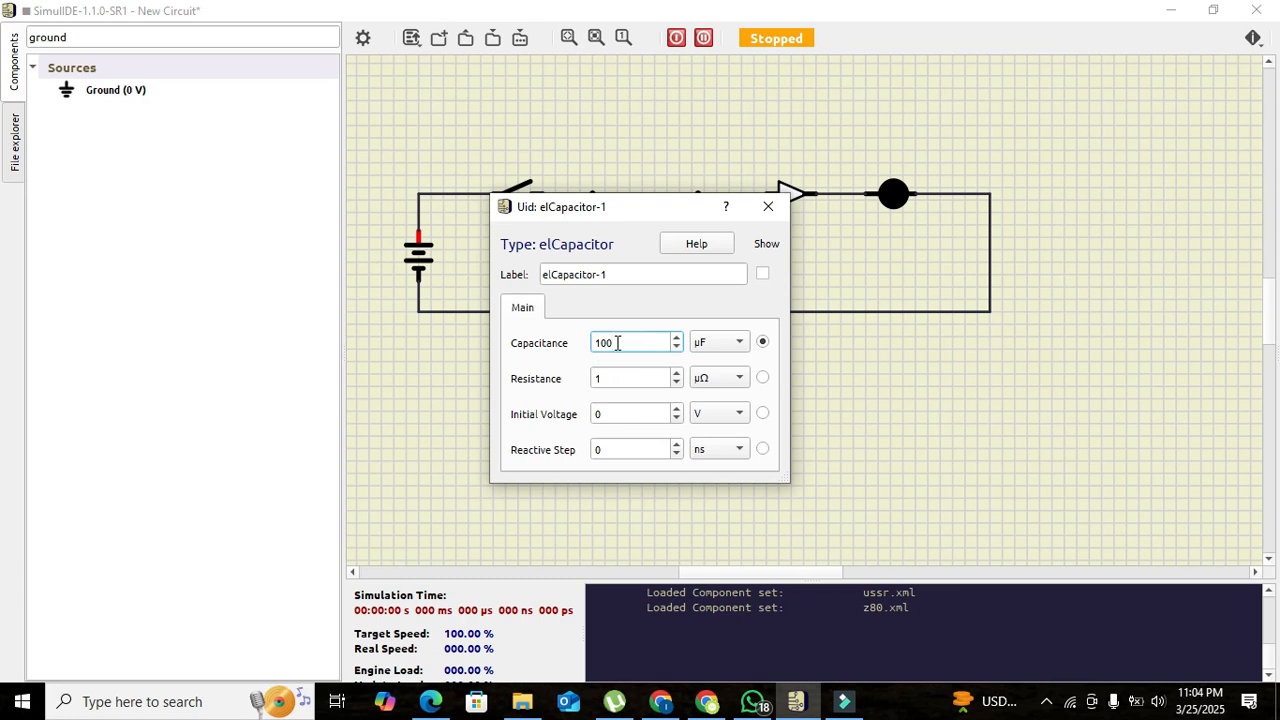
click(767, 206)
click(714, 130)
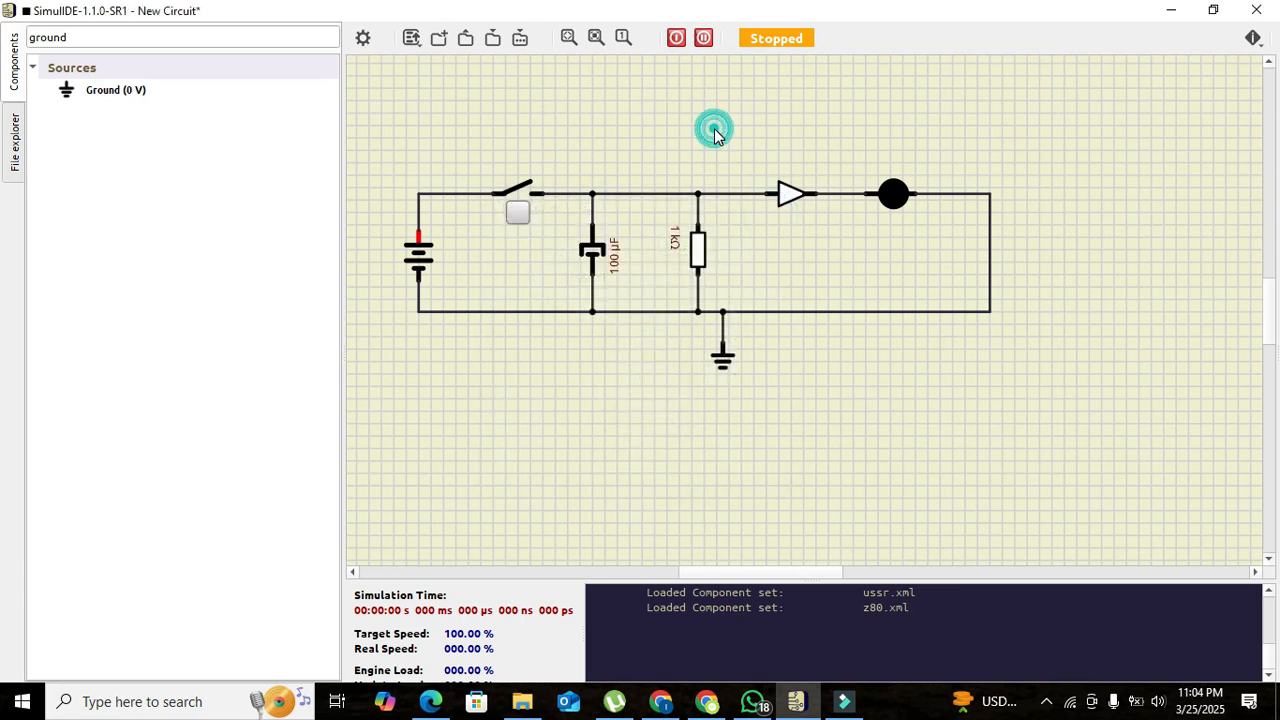
Run the simulation briefly, pause it, and place a voltmeter above the resistor
click(677, 39)
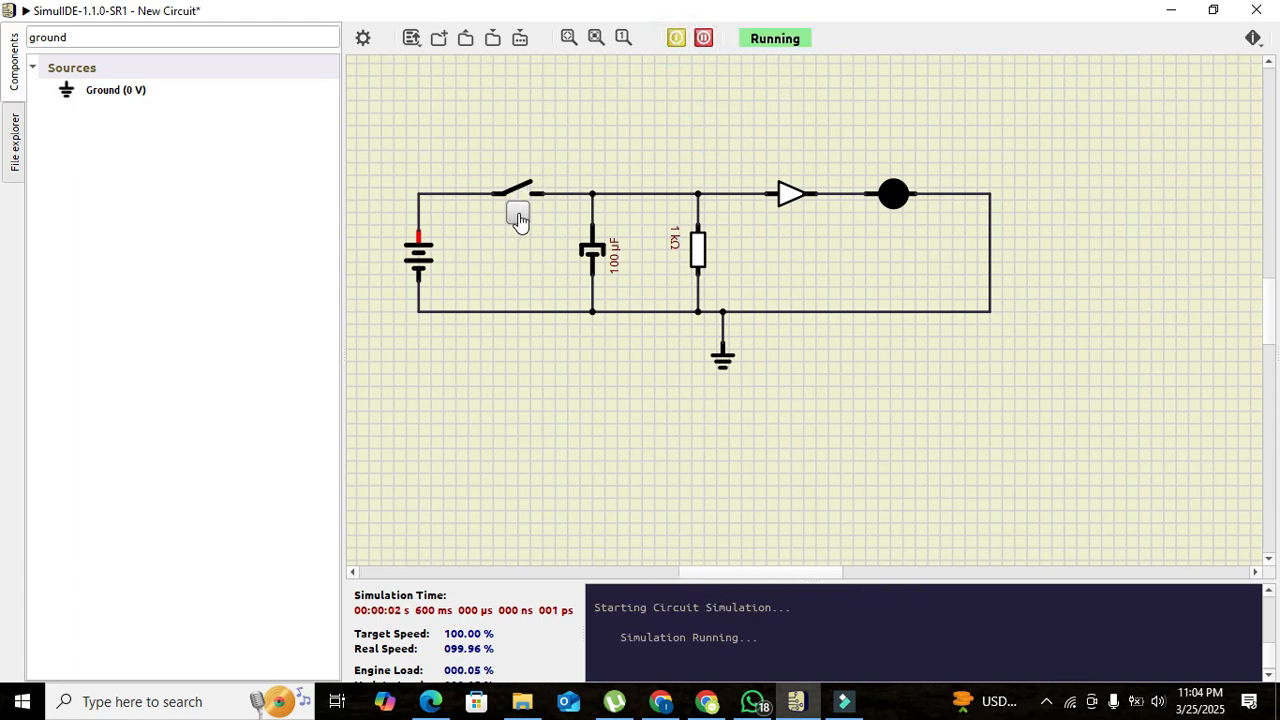
click(704, 38)
click(296, 41)
double_click(296, 41)
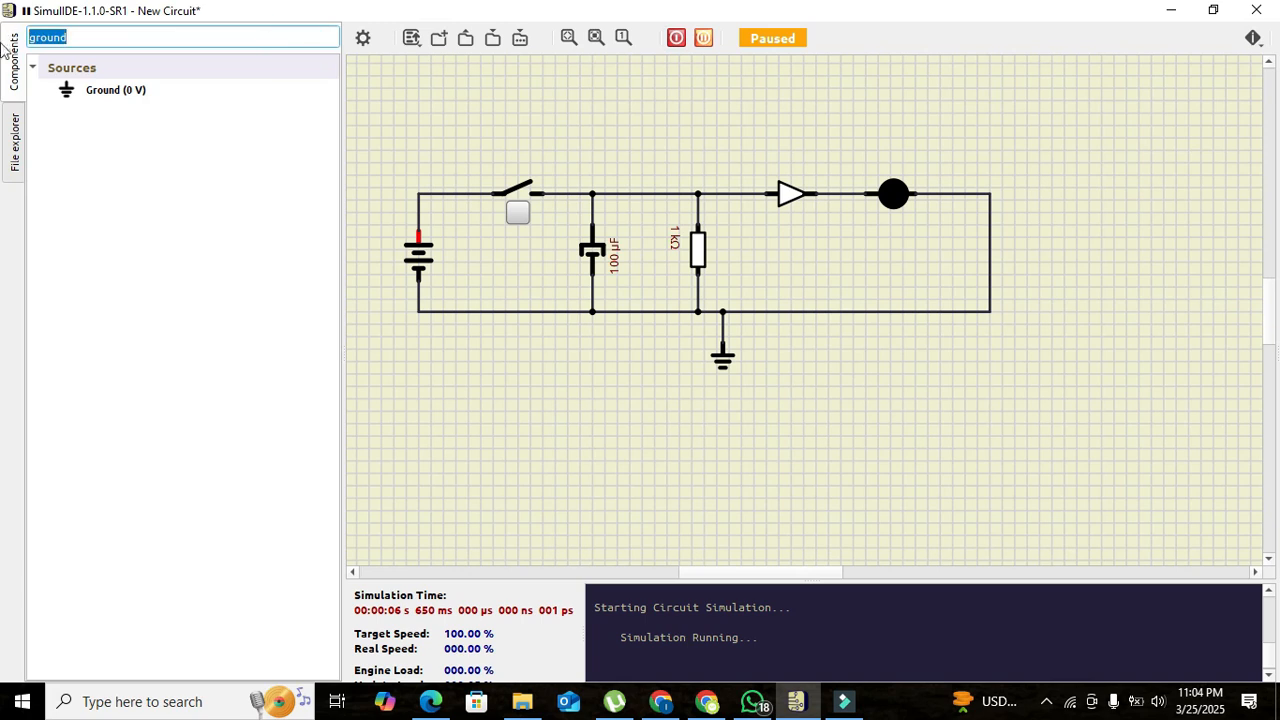
text(volt)
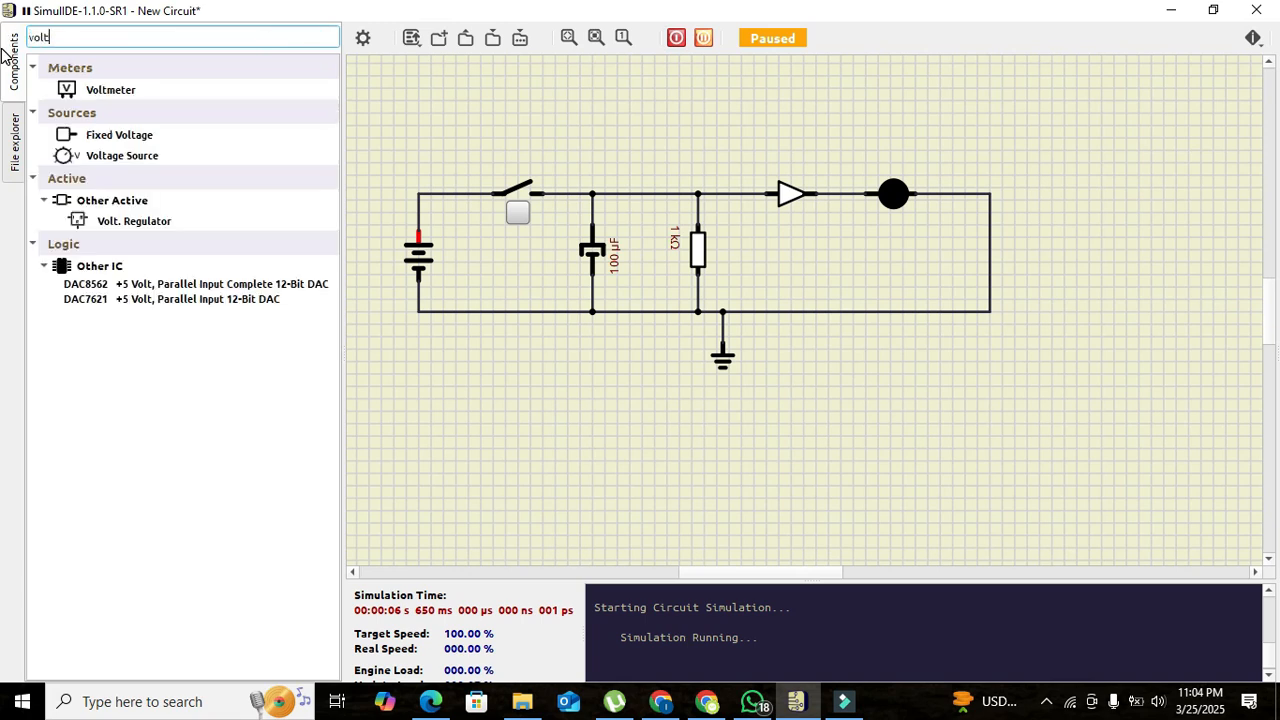
click(100, 90)
drag(100, 90, 727, 112)
Wire the voltmeter's red terminal straight down to the upper wire, just right of the resistor's node
click(709, 130)
click(698, 193)
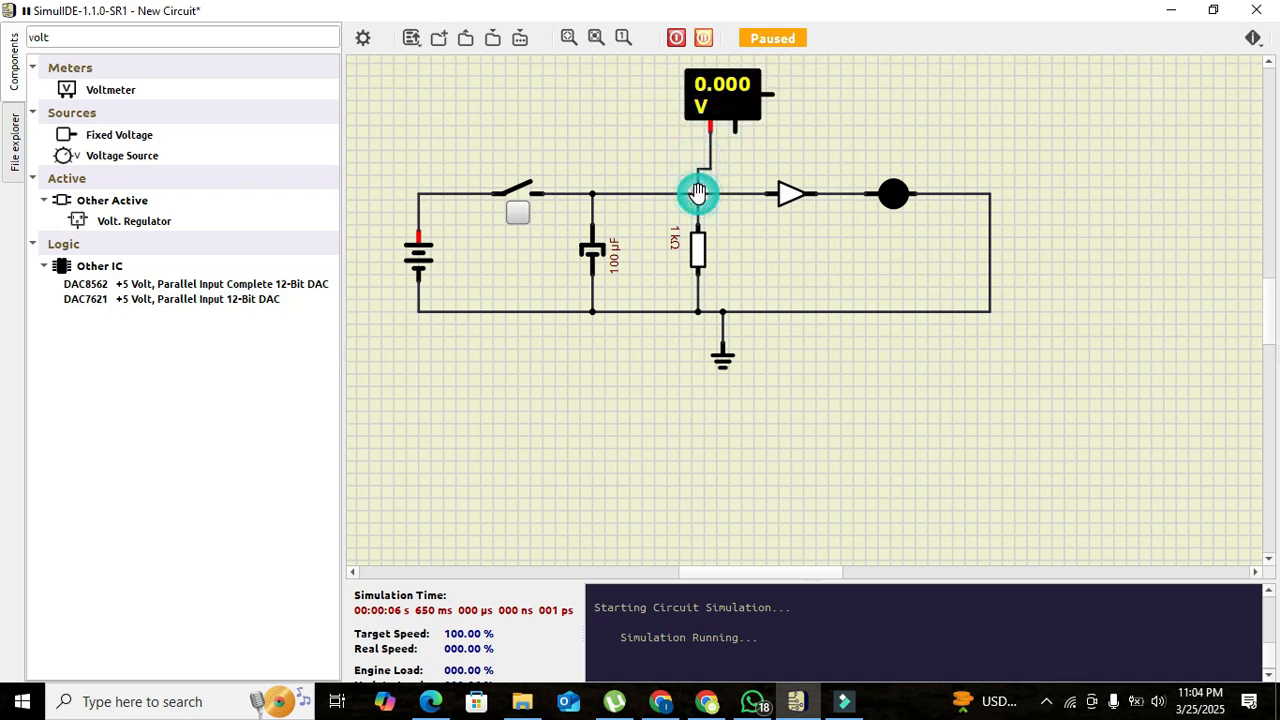
double_click(698, 193)
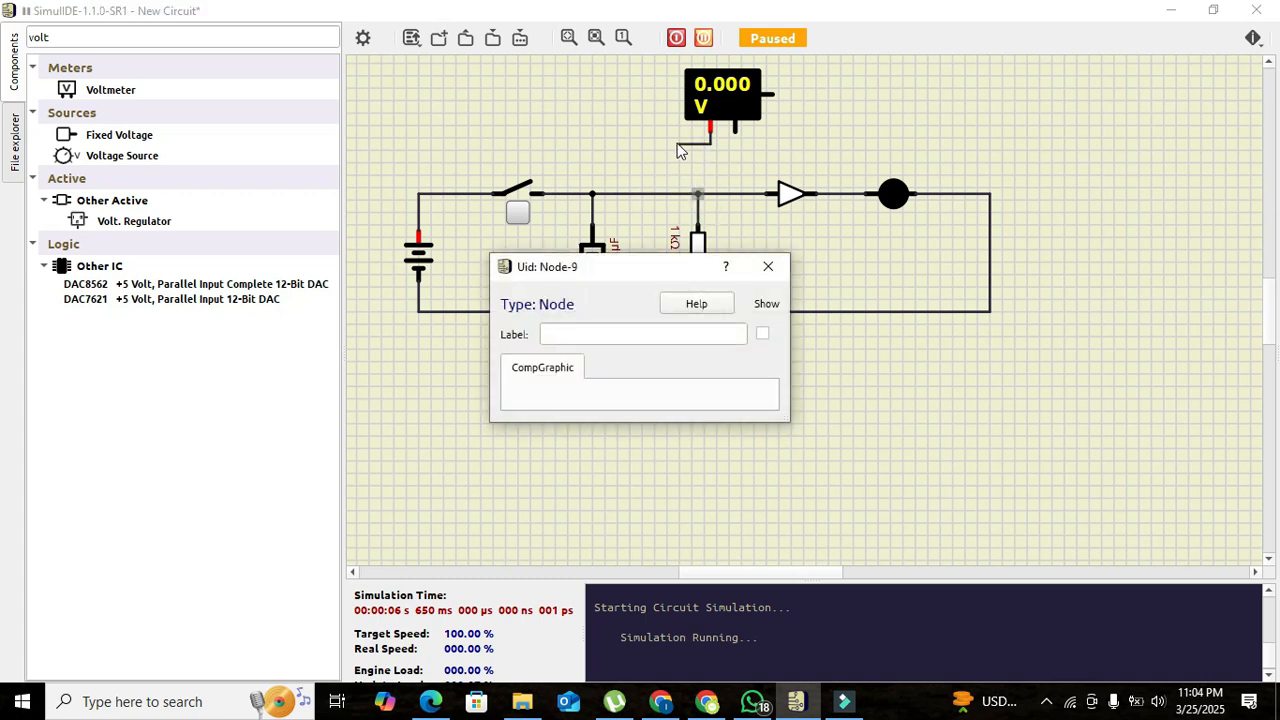
click(709, 192)
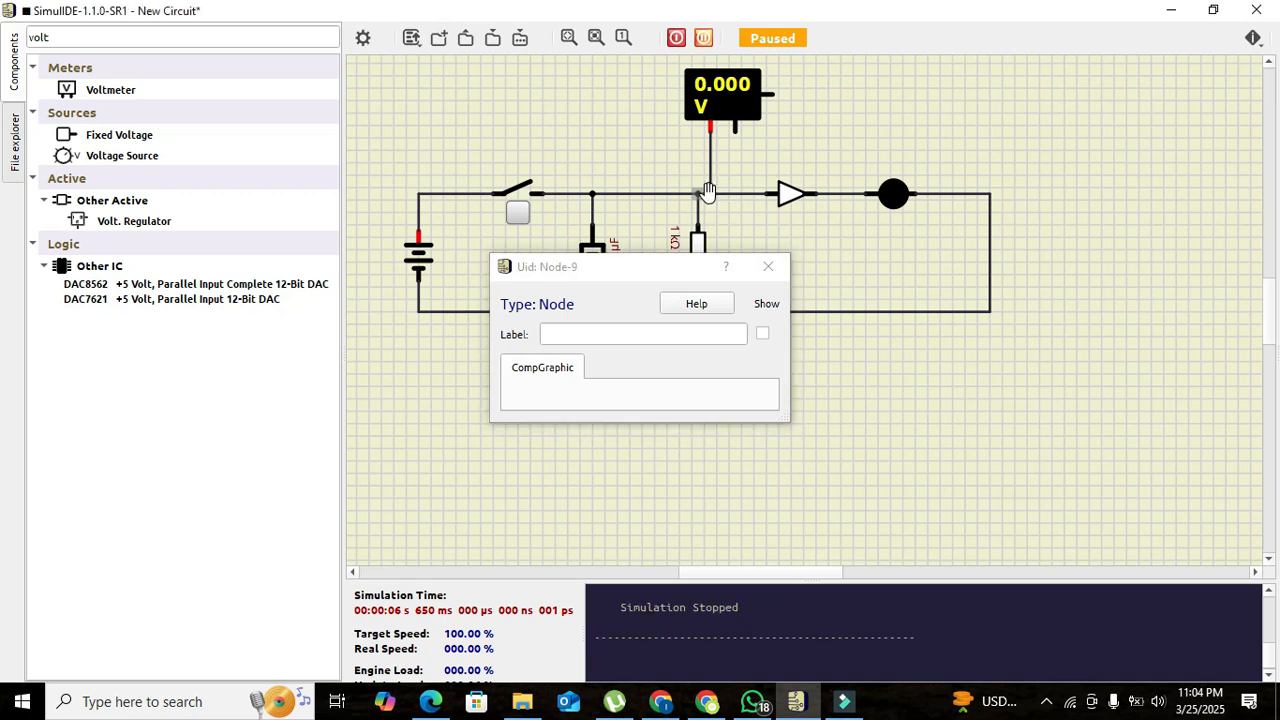
click(768, 266)
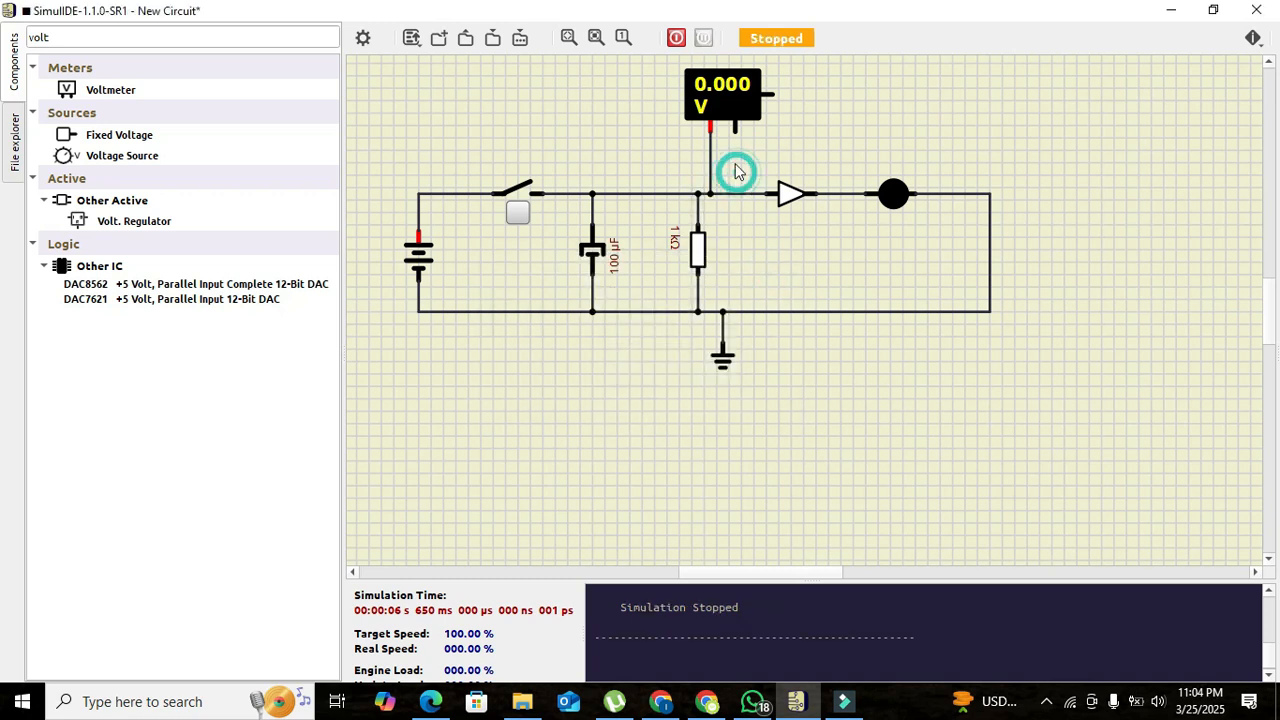
Copy the ground symbol and paste the duplicate beside the voltmeter, slightly below it
right_click(721, 364)
click(768, 380)
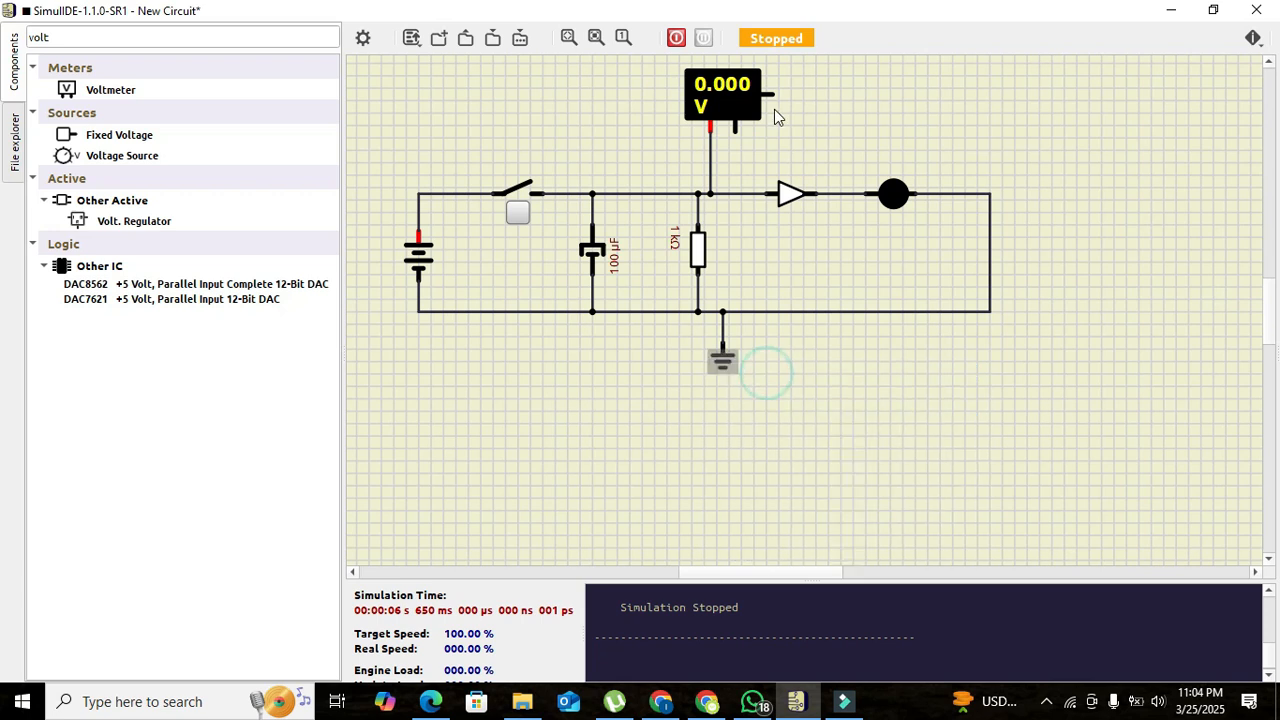
right_click(774, 109)
click(796, 120)
drag(779, 105, 785, 151)
Wire the second ground to the voltmeter's black lower terminal and move it directly beneath that terminal
click(783, 120)
click(778, 136)
click(735, 128)
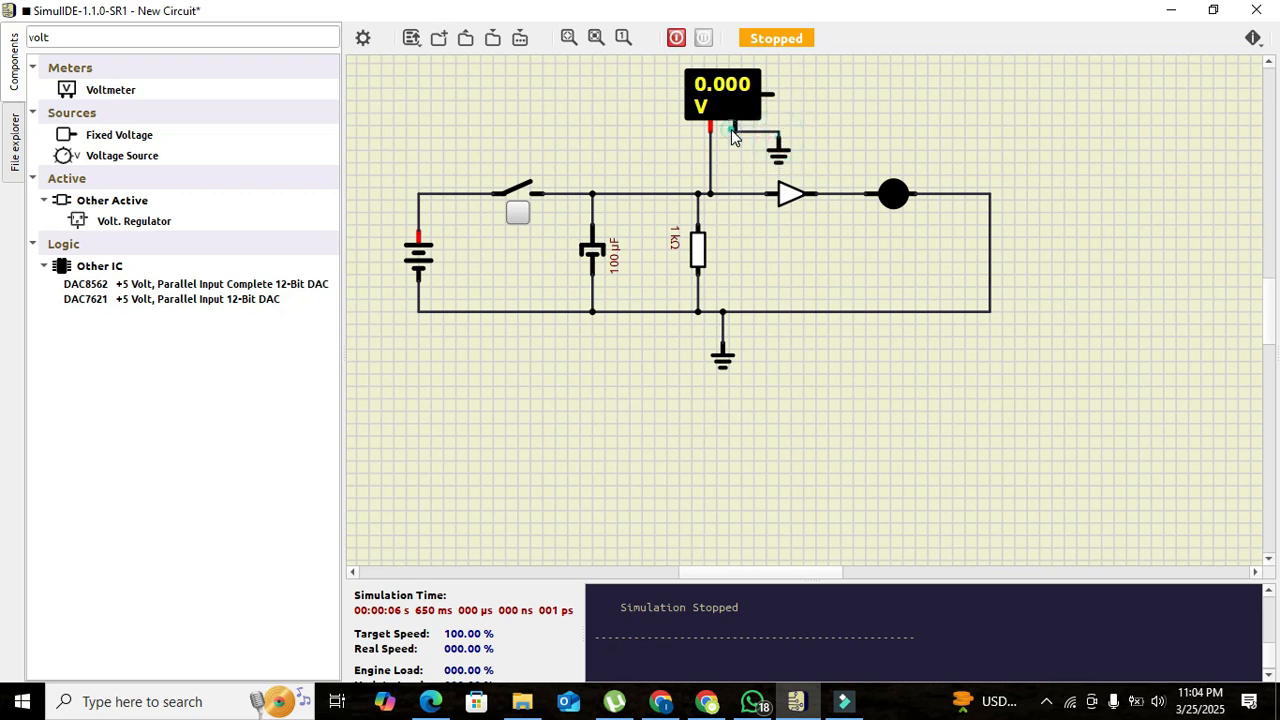
drag(780, 150, 740, 152)
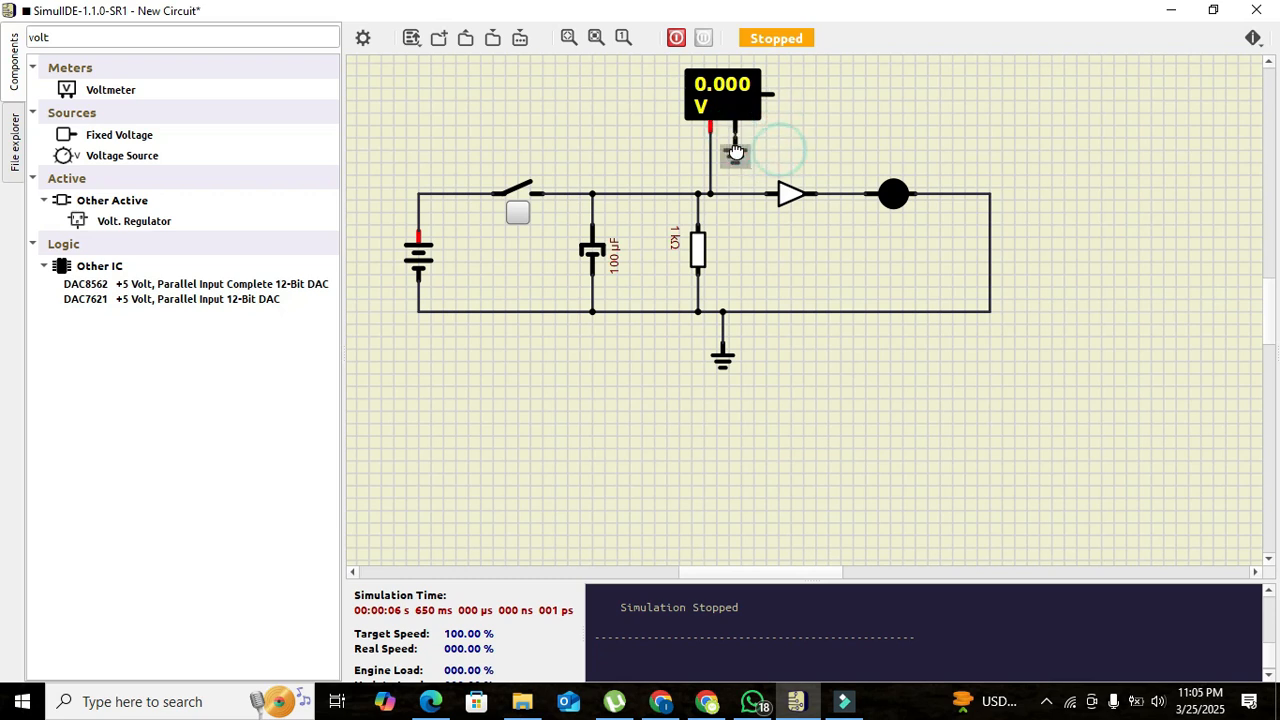
click(857, 110)
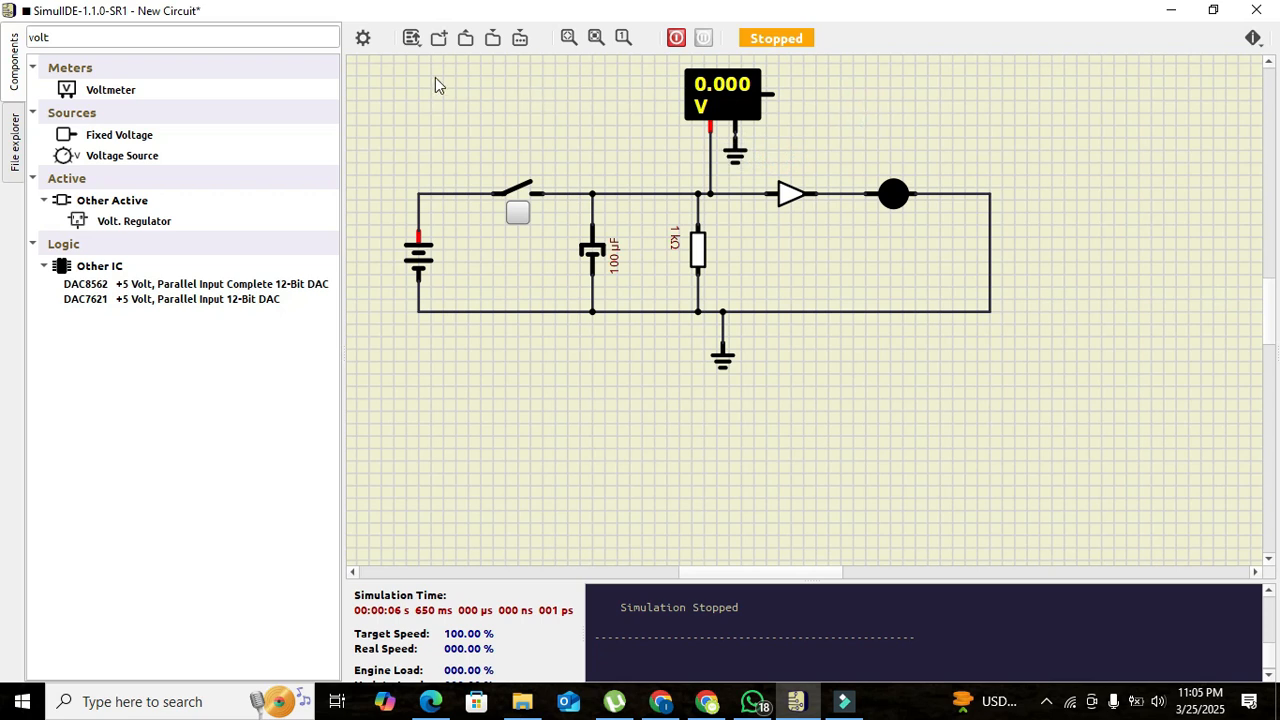
Start the simulation and repeatedly close and open the switch to examine the voltmeter and LED as the capacitor charges and discharges
click(568, 37)
click(678, 139)
click(676, 38)
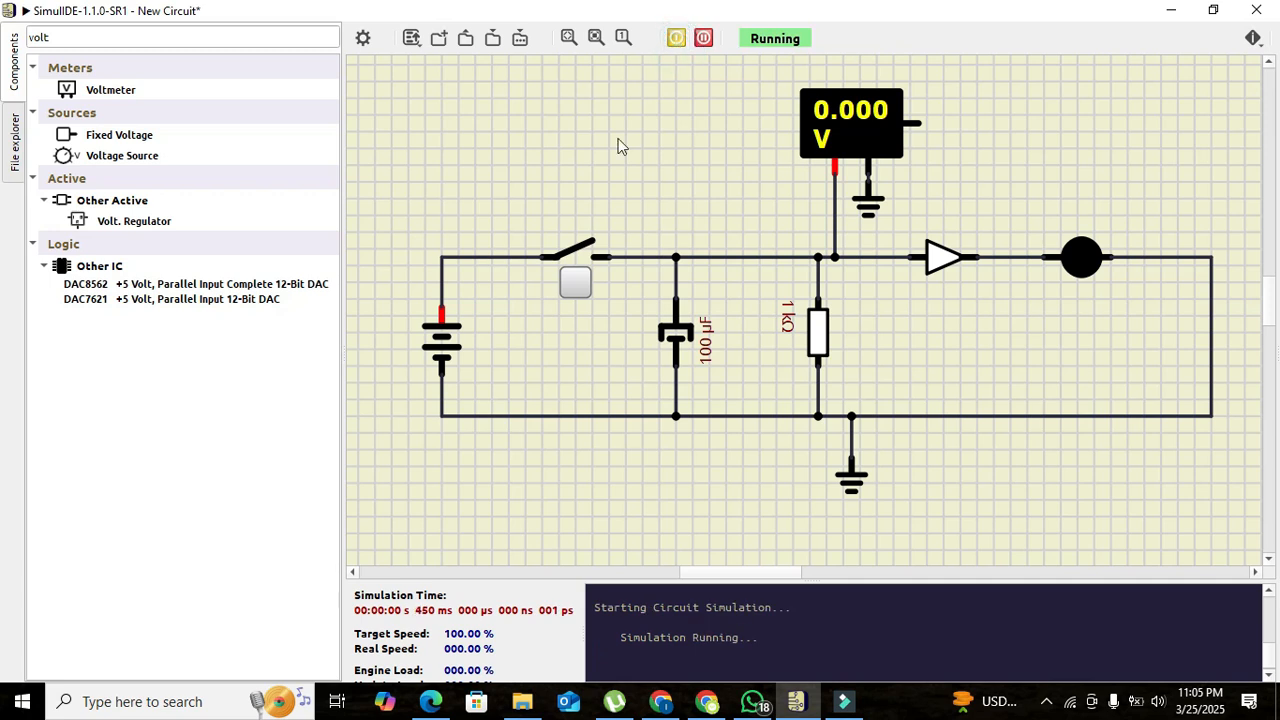
click(575, 286)
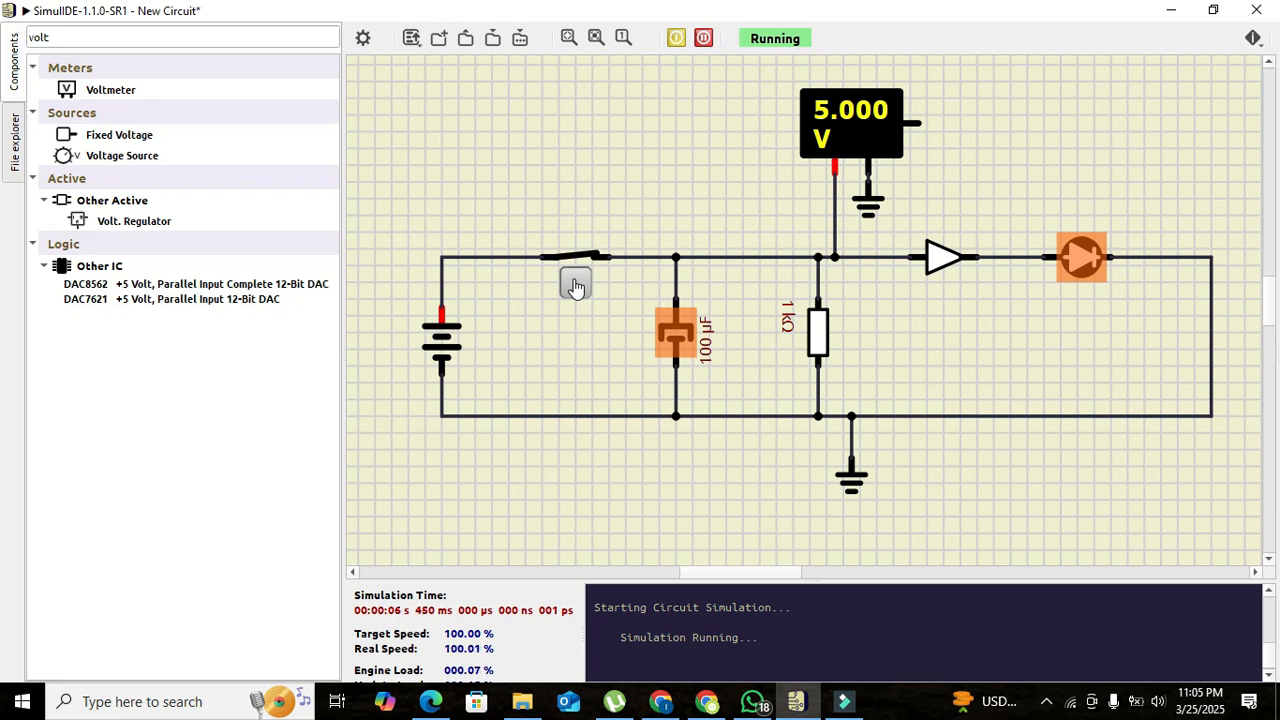
click(575, 286)
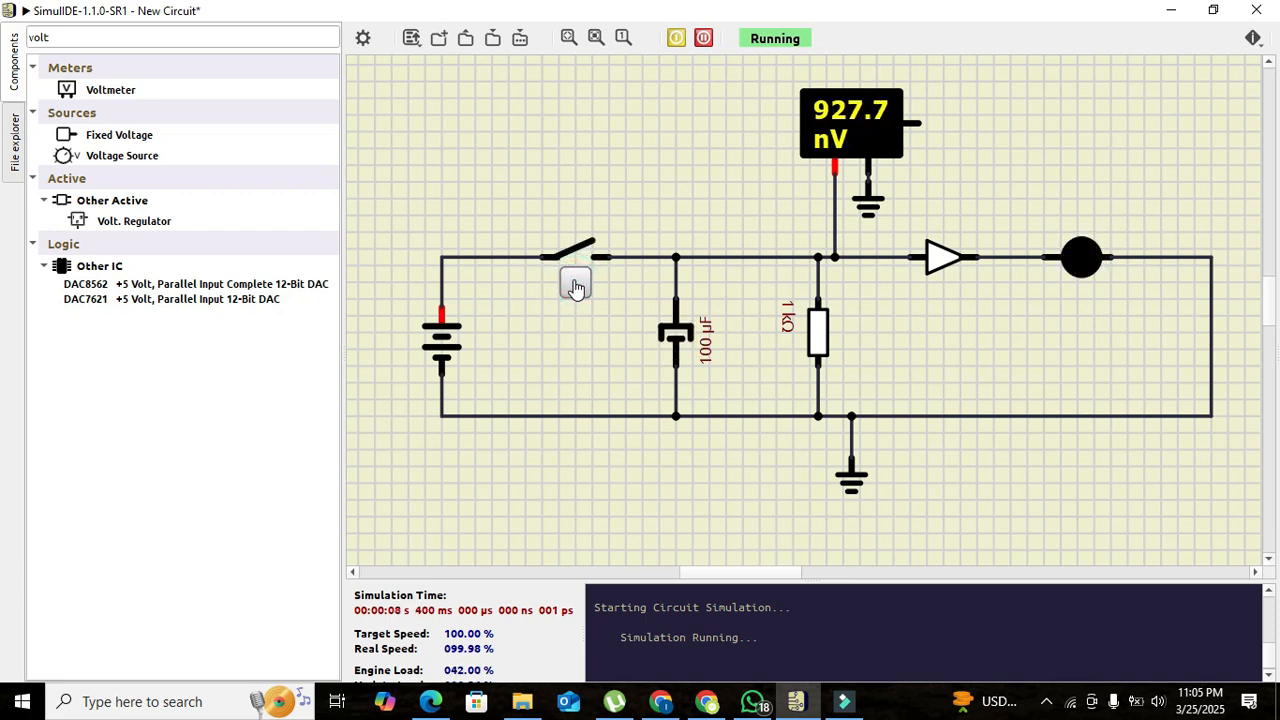
click(576, 286)
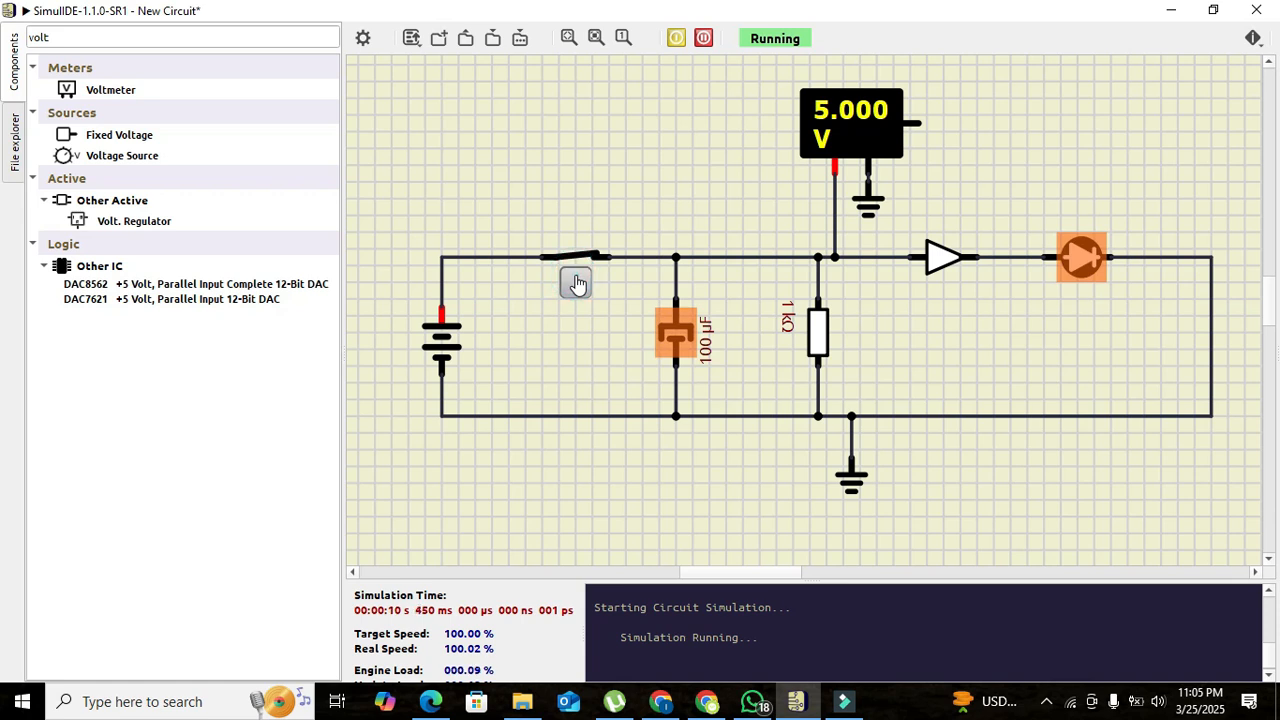
click(576, 284)
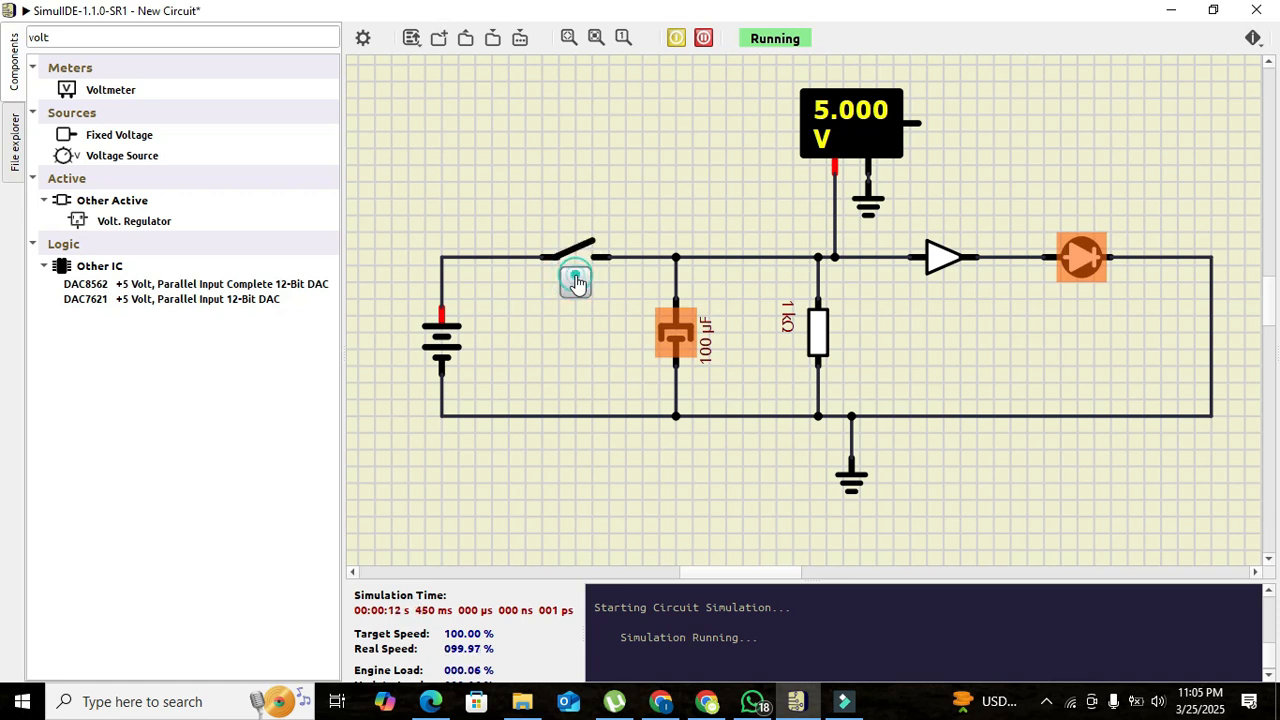
click(576, 284)
click(576, 284)
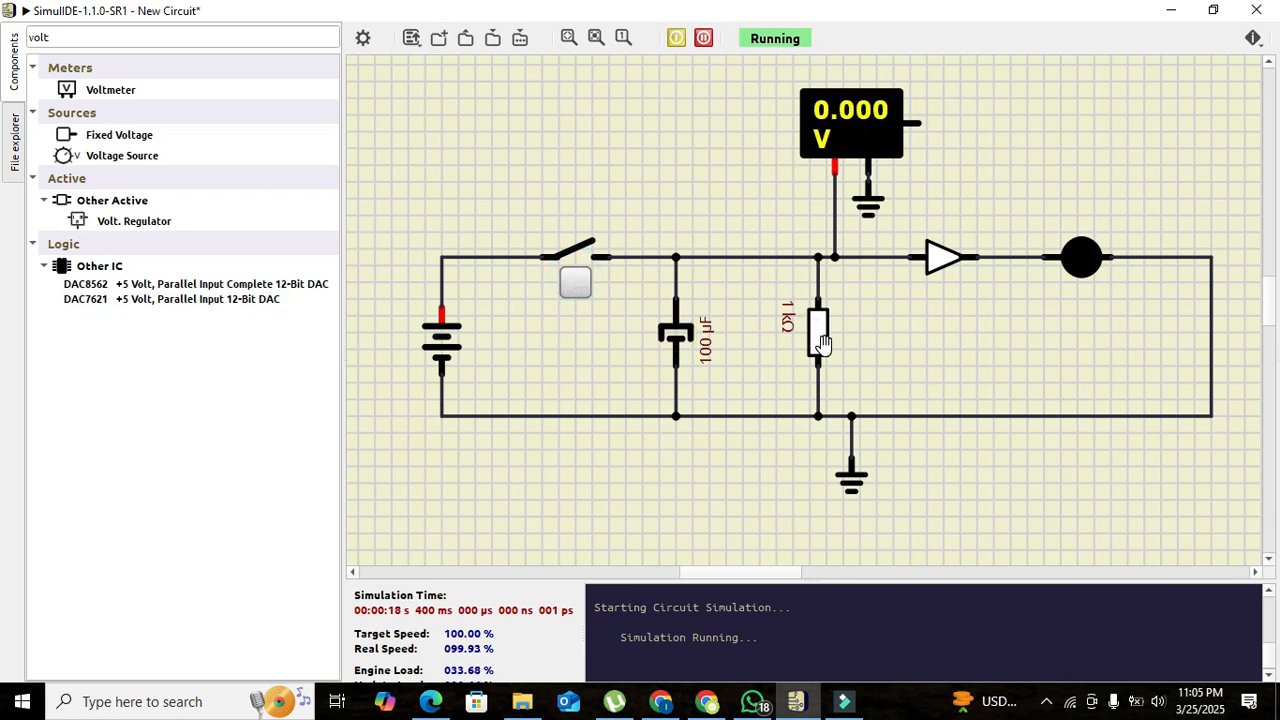
Enable Invert Outputs for the buffer
double_click(940, 258)
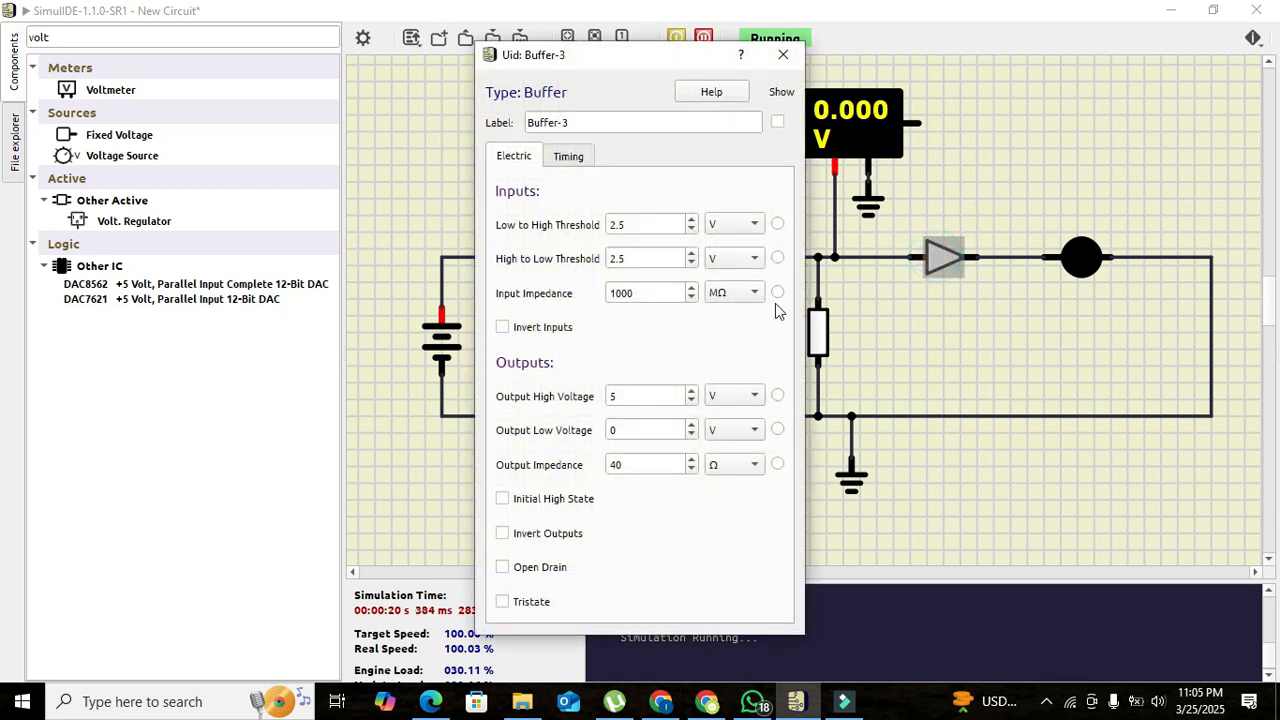
click(510, 534)
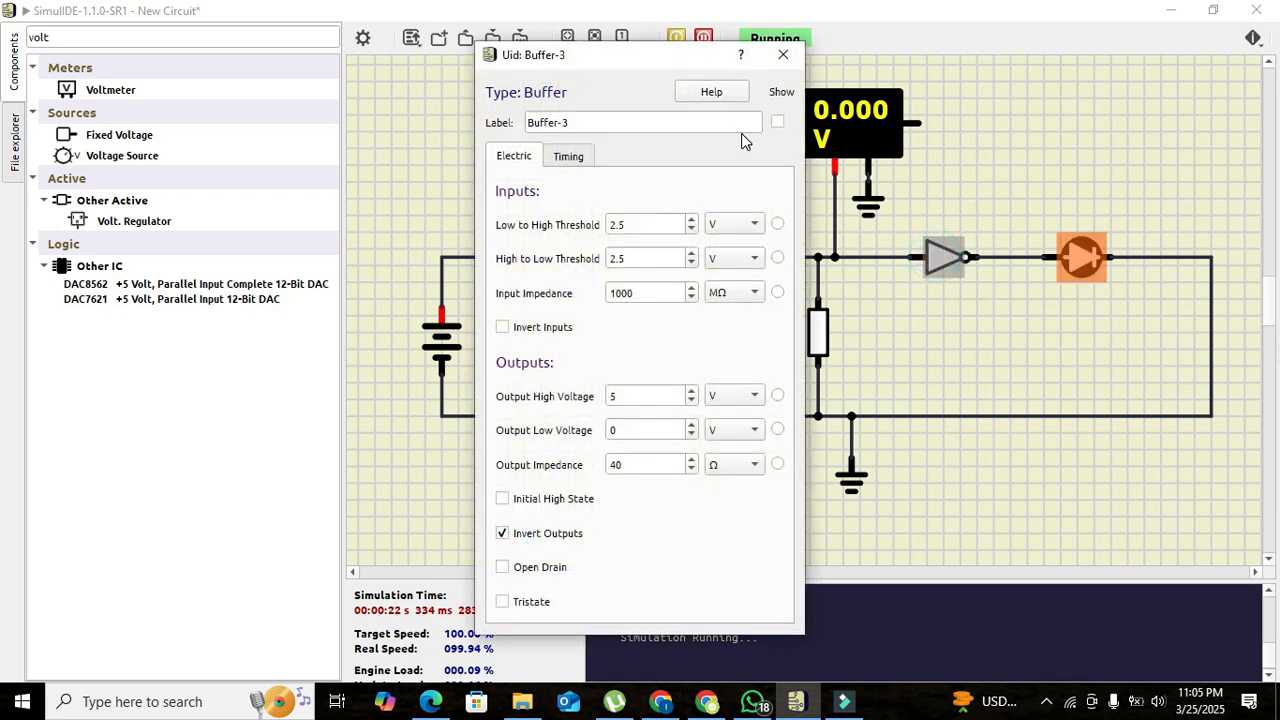
click(783, 54)
click(993, 123)
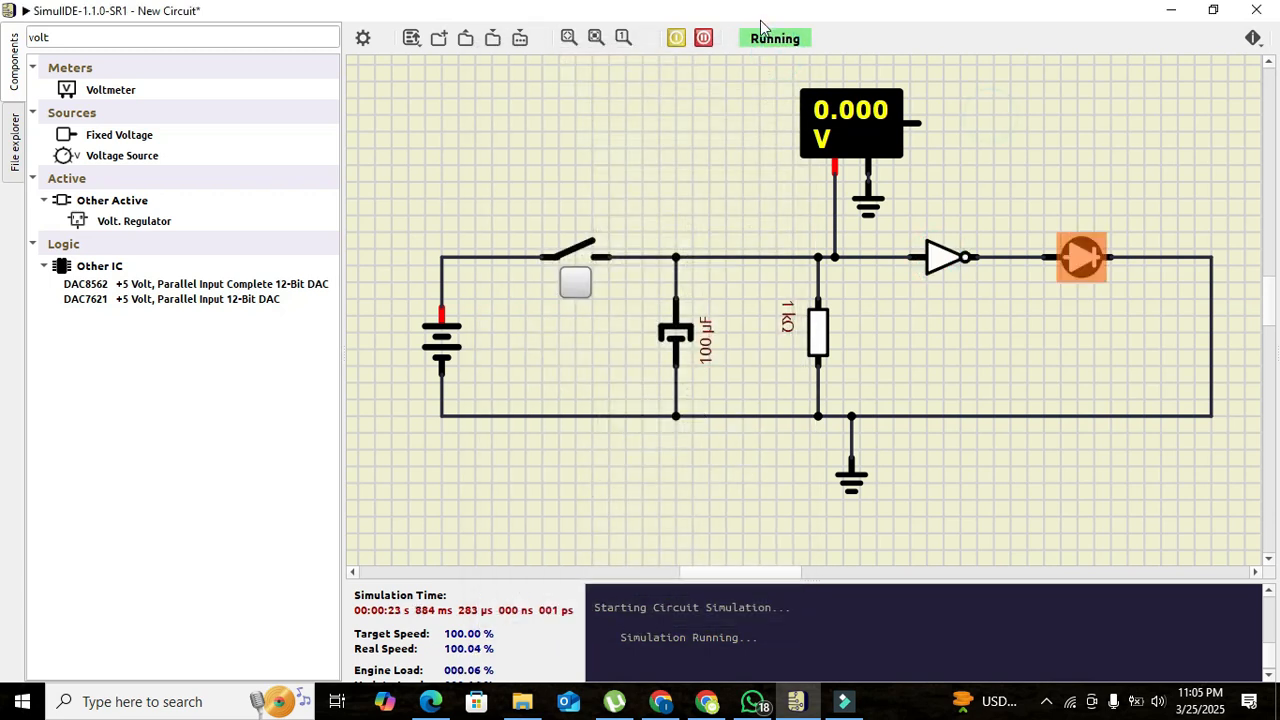
Restart the simulation, then close and open the switch to check how the LED responds to the inverted buffer output
click(676, 38)
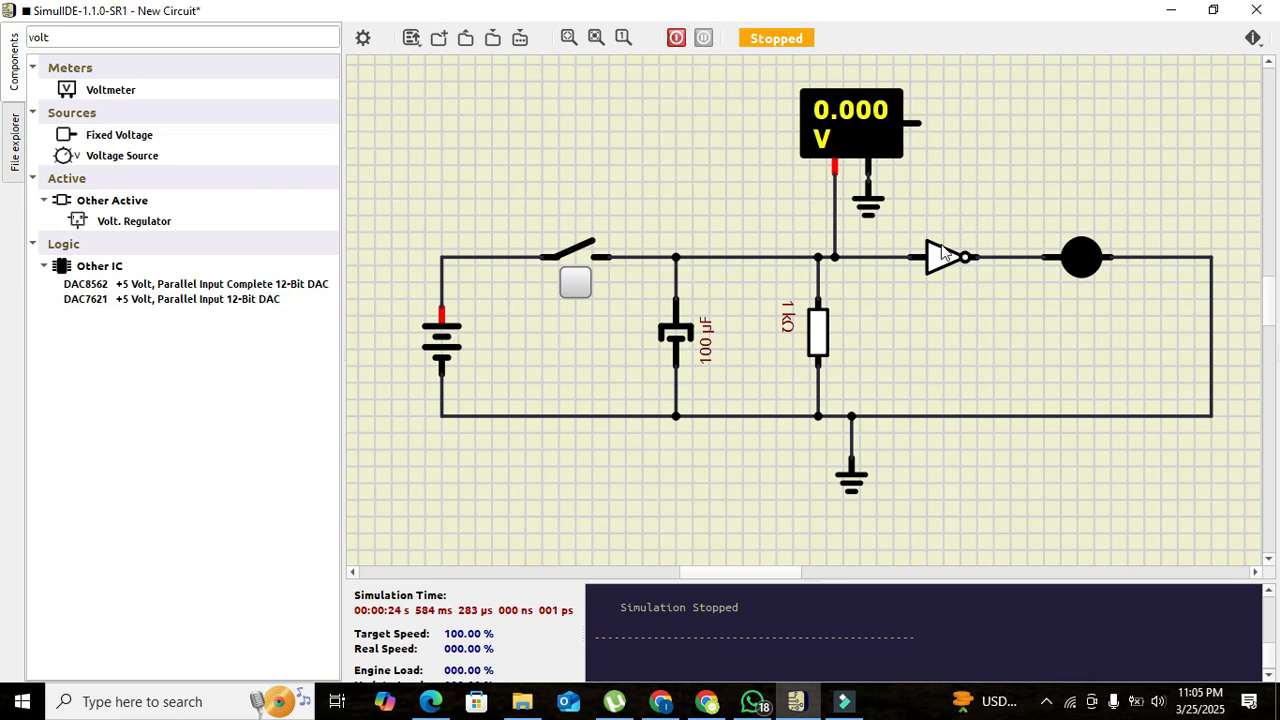
click(573, 287)
click(573, 287)
click(677, 40)
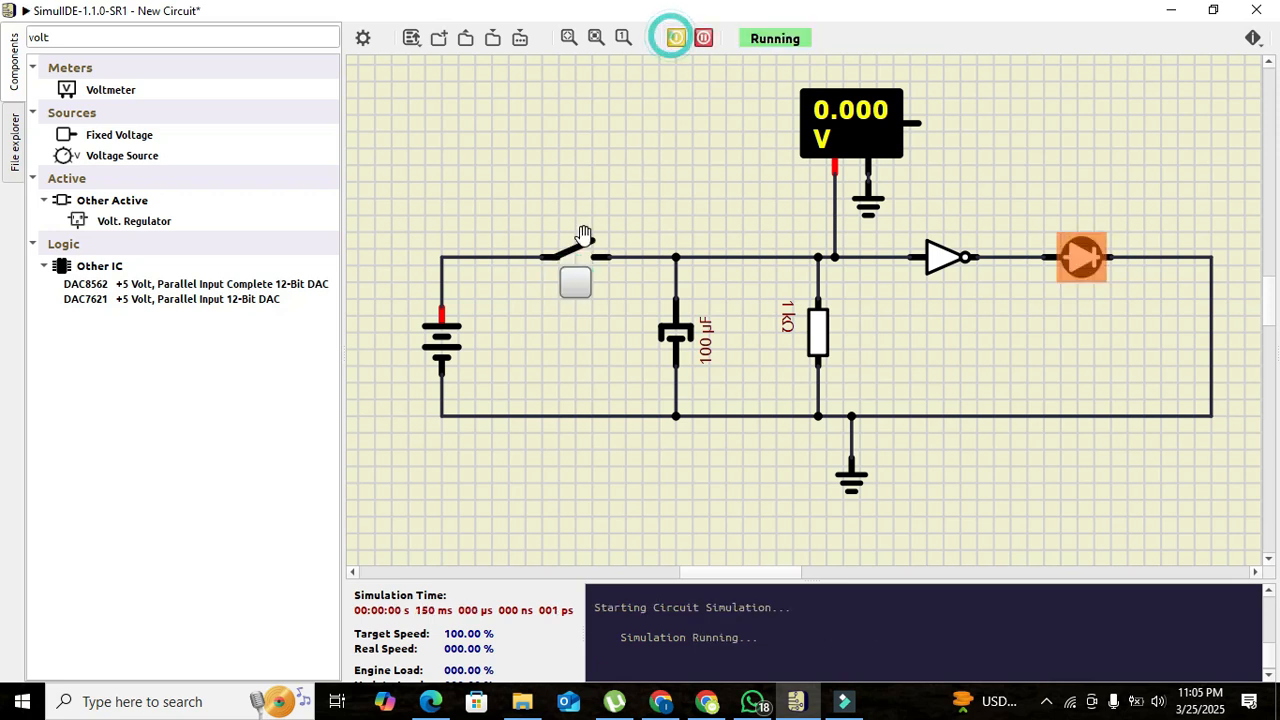
click(573, 288)
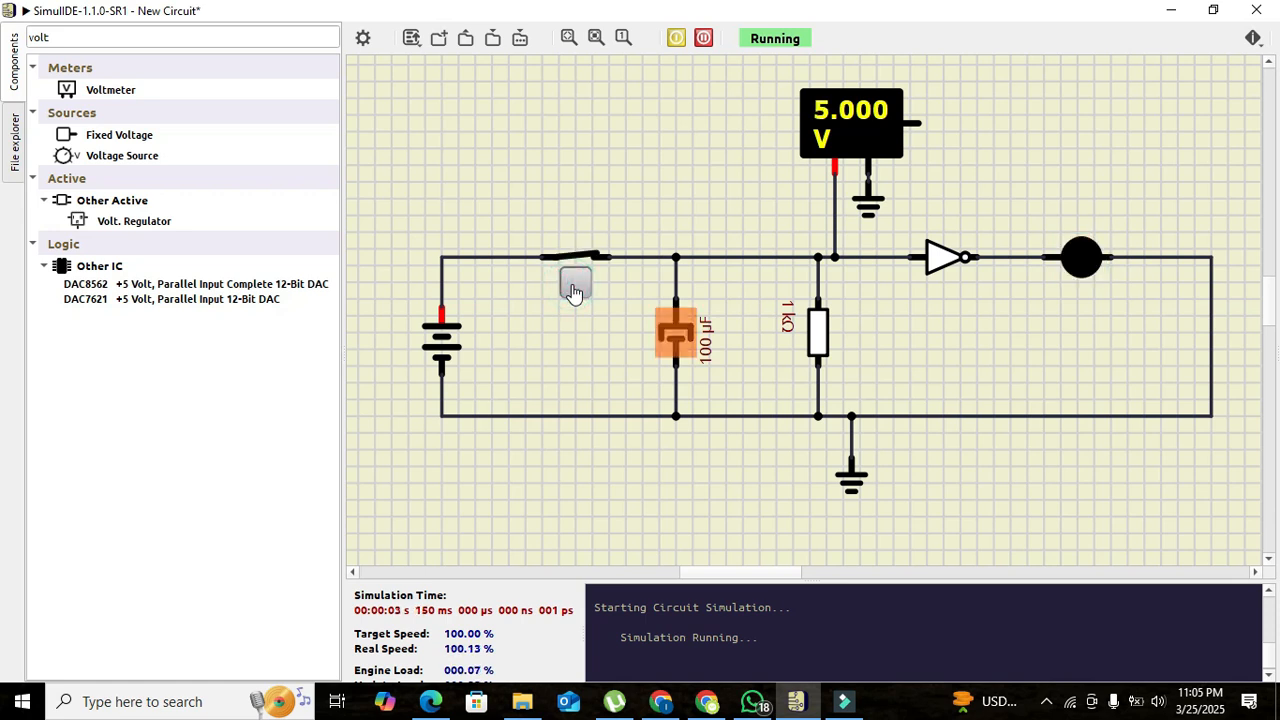
click(573, 288)
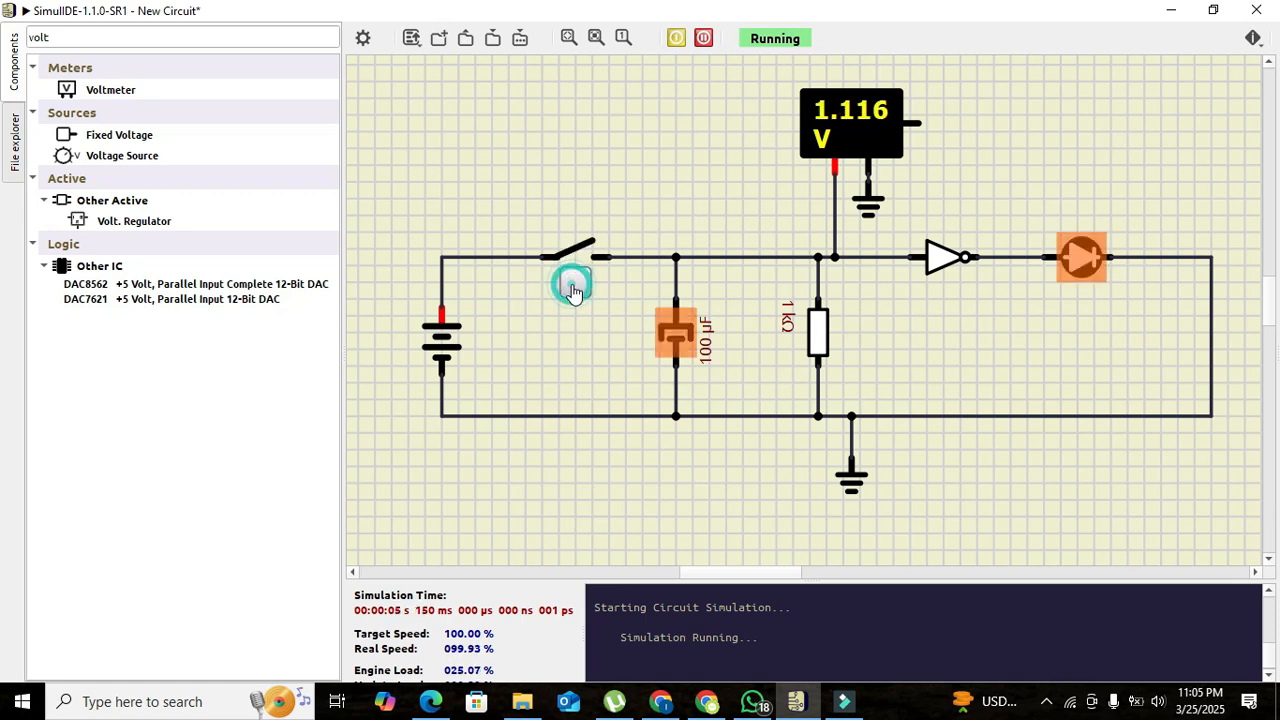
Set the resistance of the resistor parallel to the capacitor to 20 kΩ
double_click(817, 334)
click(627, 366)
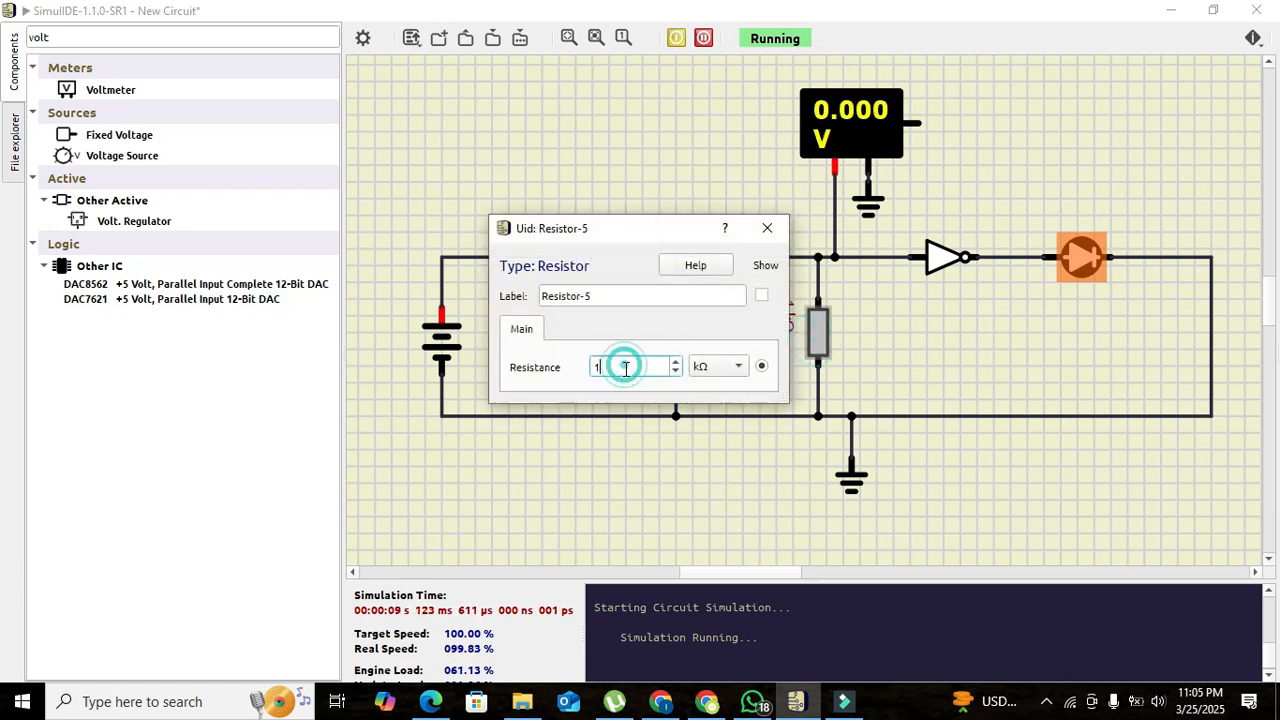
key(BackSpace)
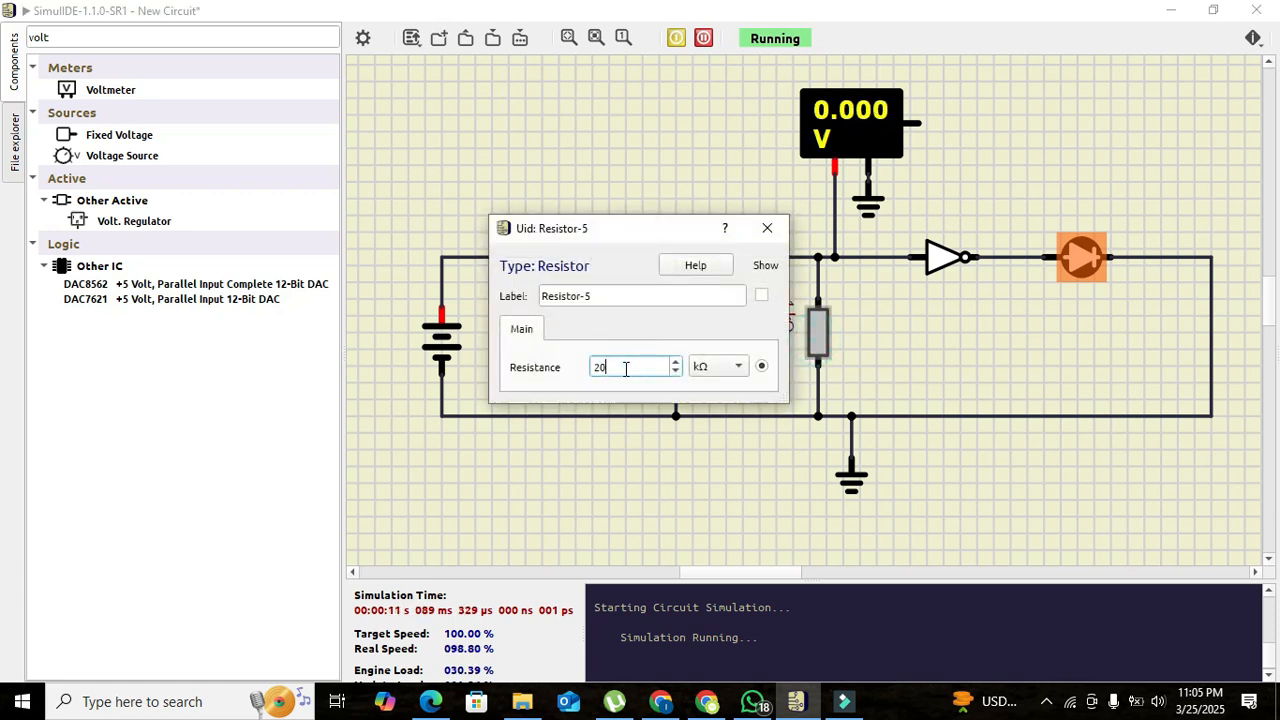
click(767, 228)
Restart the simulation and close and open the switch twice to examine the capacitor's discharge and the LED with the 20 kΩ resistor
click(677, 38)
click(677, 38)
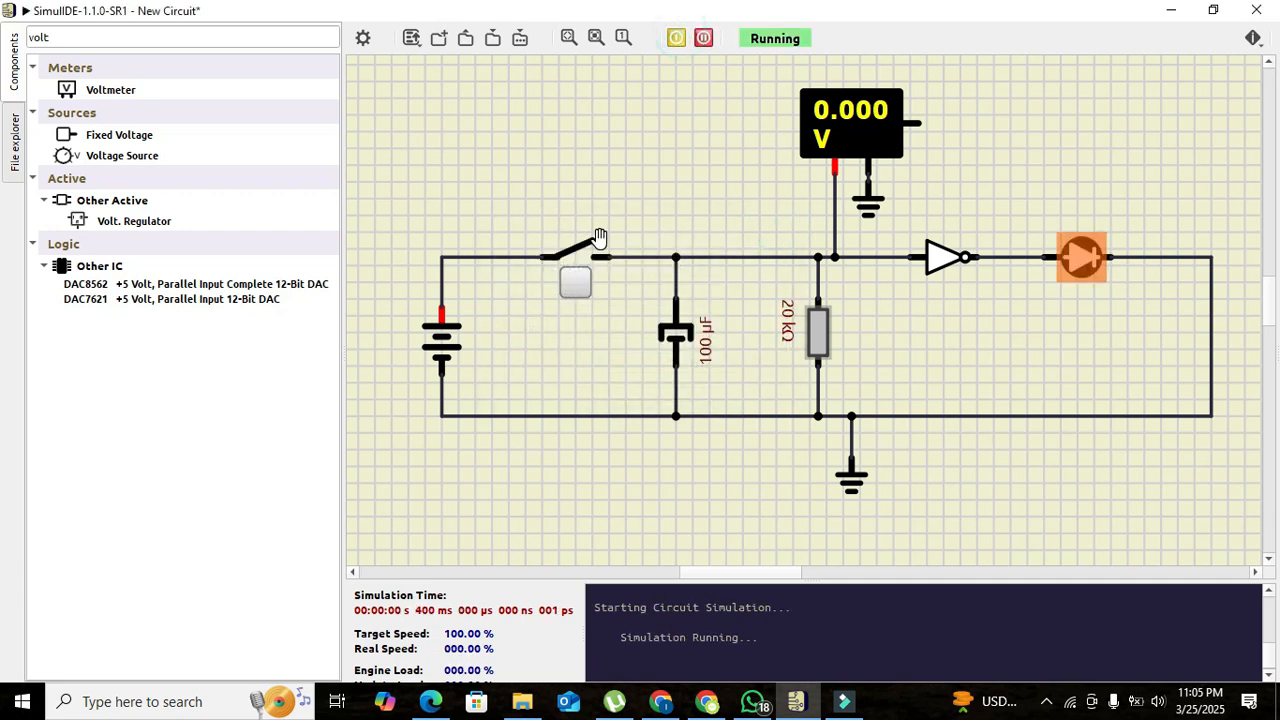
click(575, 285)
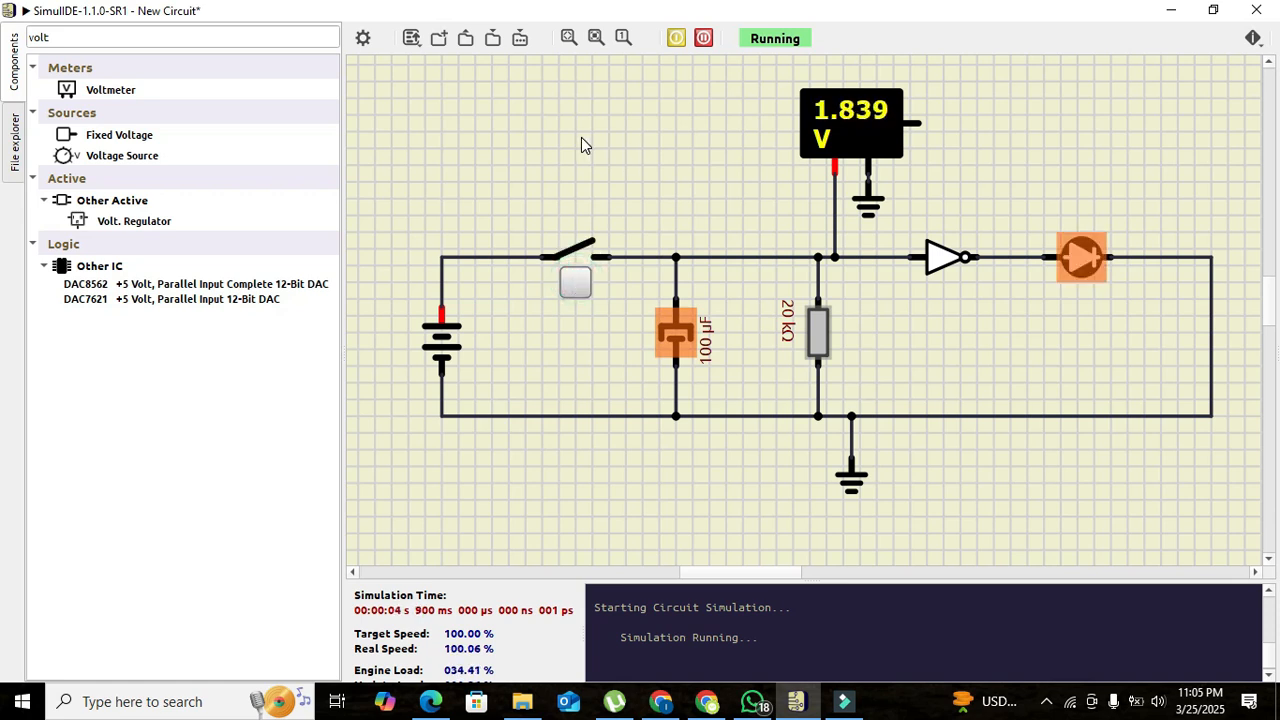
click(575, 287)
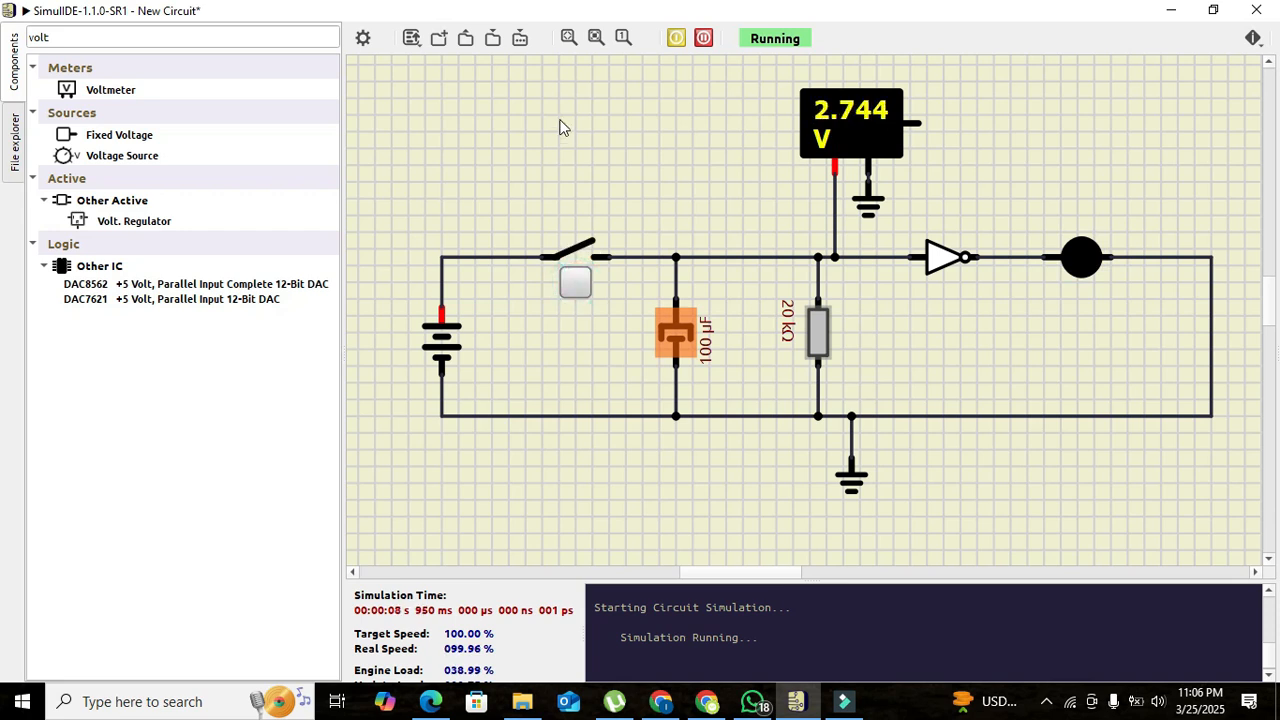
Set the parallel resistor's resistance to 50 kΩ
double_click(816, 330)
drag(606, 366, 546, 370)
text(50)
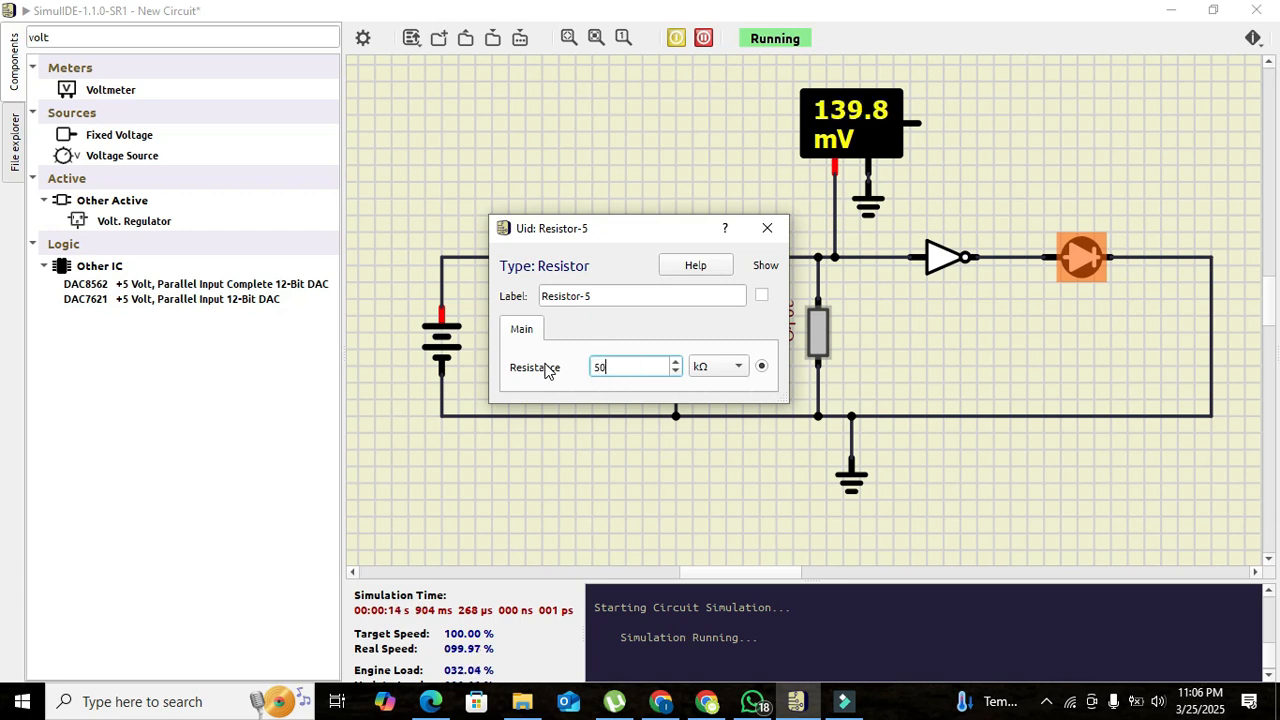
click(767, 228)
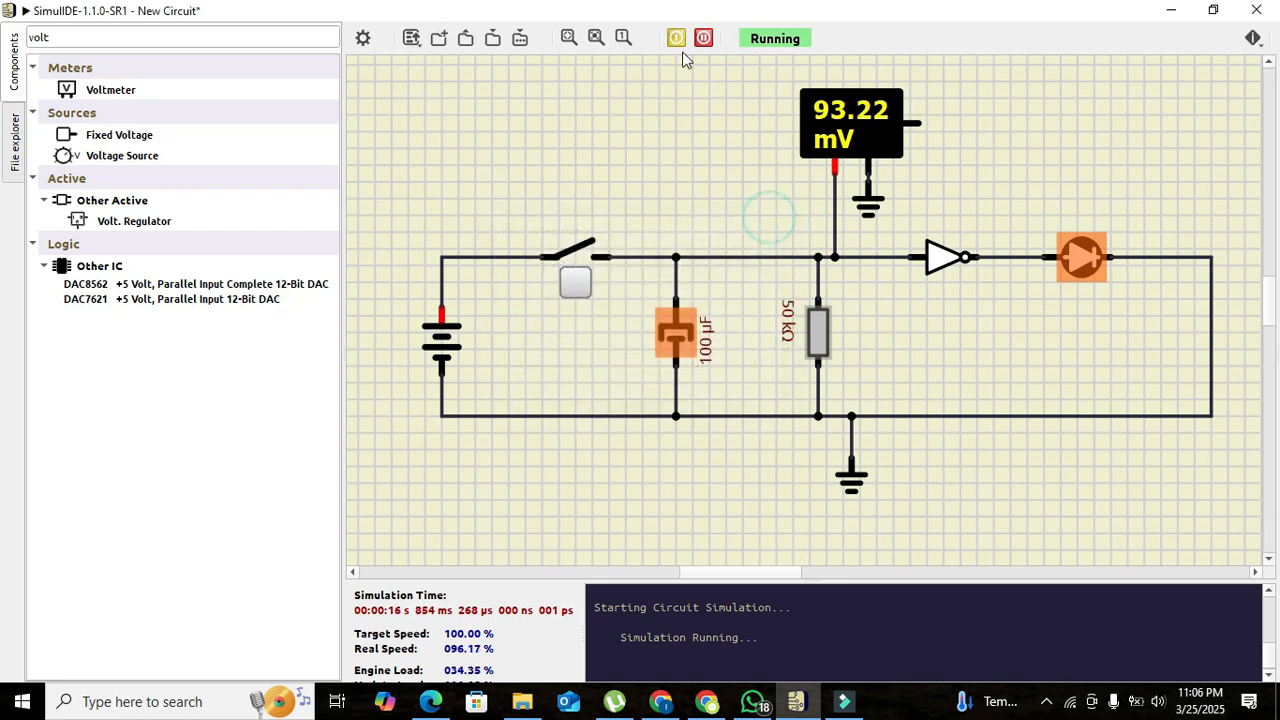
Restart the simulation and repeatedly close and open the switch to examine the voltmeter and LED delay with the 50 kΩ resistor
click(675, 38)
click(675, 38)
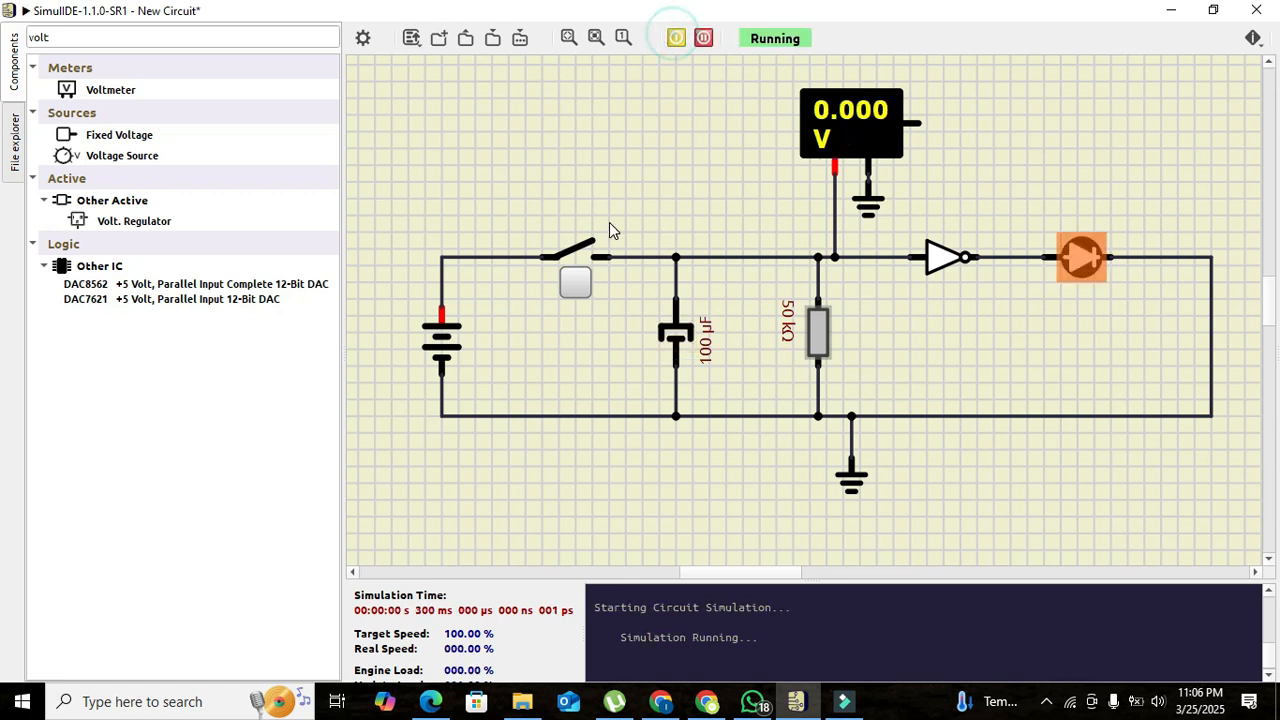
click(575, 290)
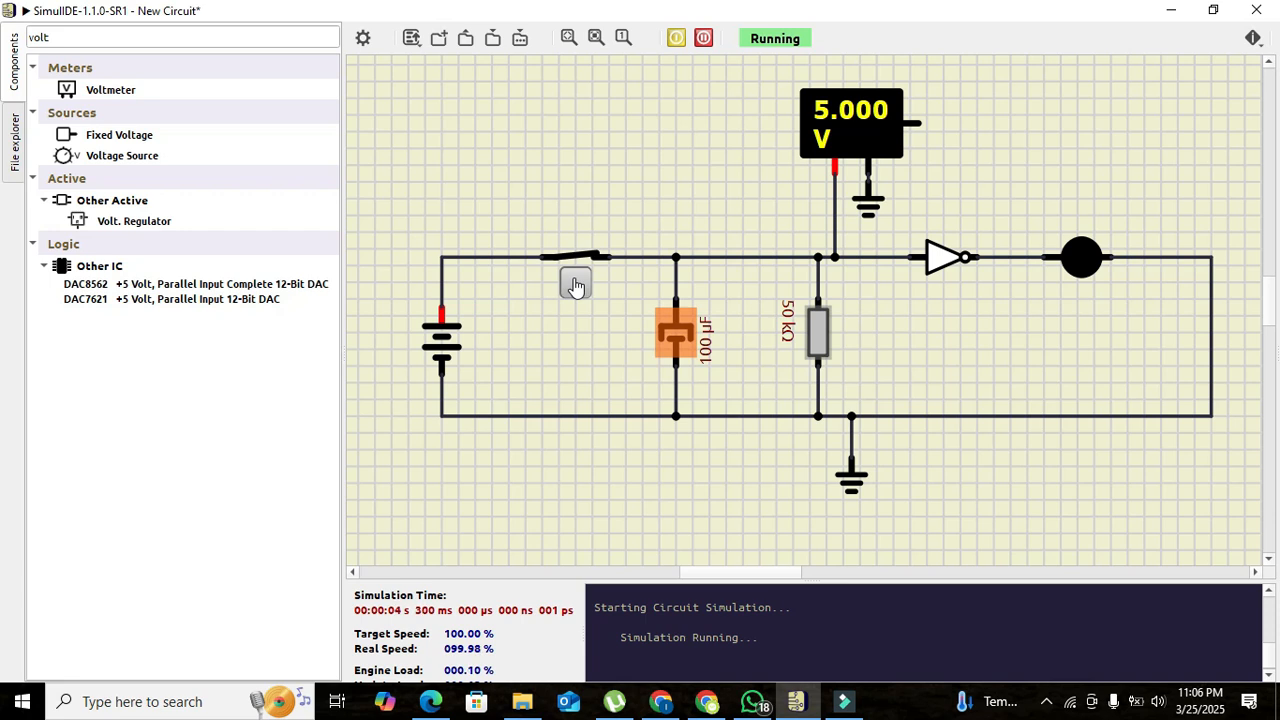
drag(575, 287, 537, 170)
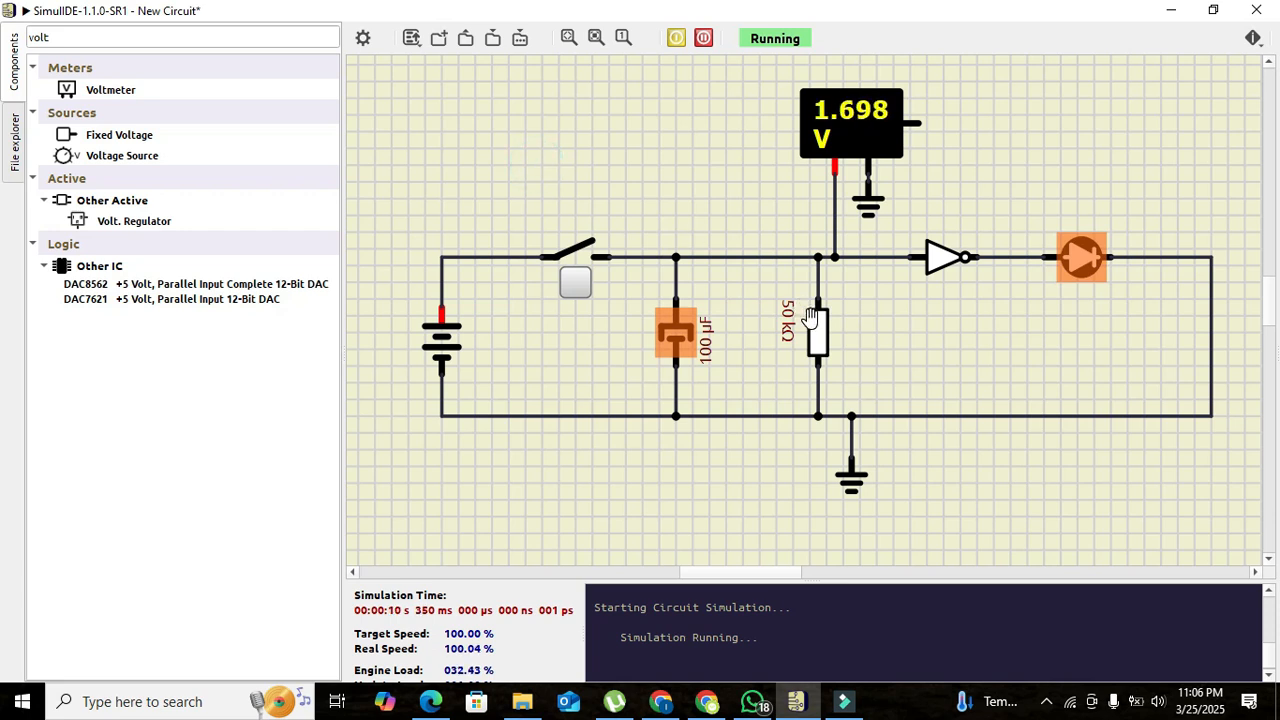
click(581, 281)
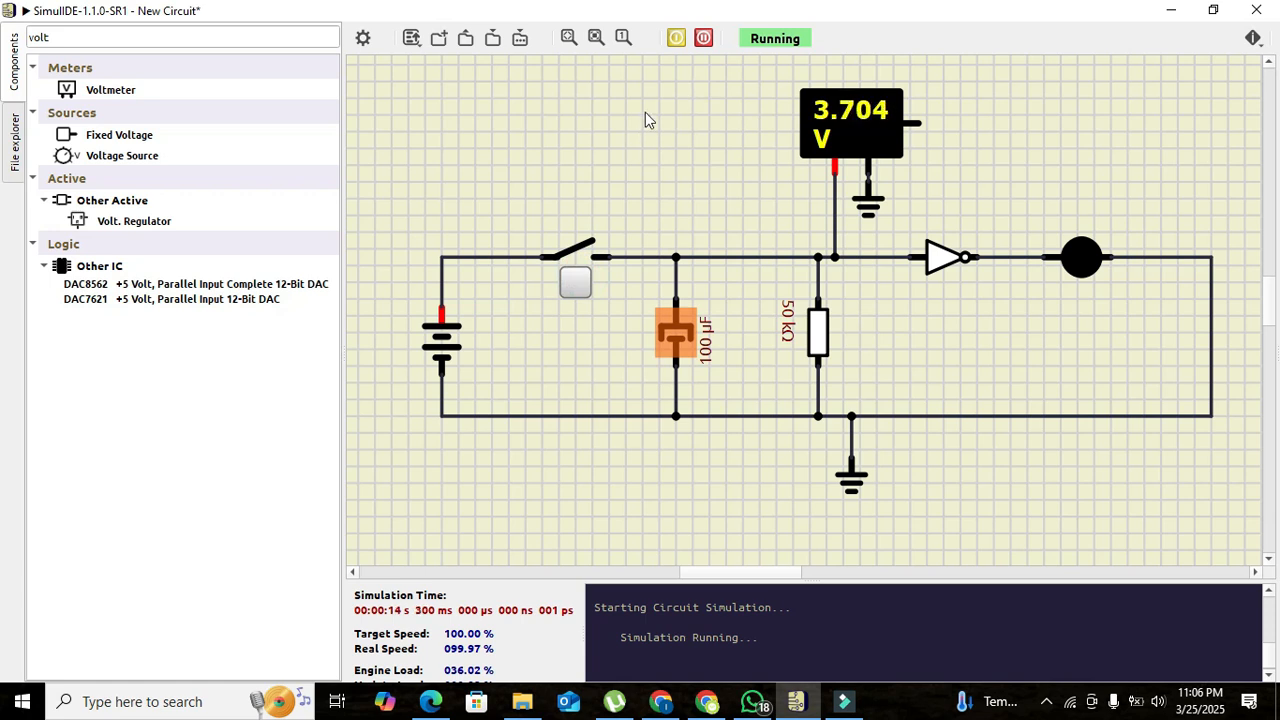
Set the parallel resistor's resistance to 100 kΩ
double_click(818, 330)
drag(625, 372, 572, 376)
text(100)
key(Return)
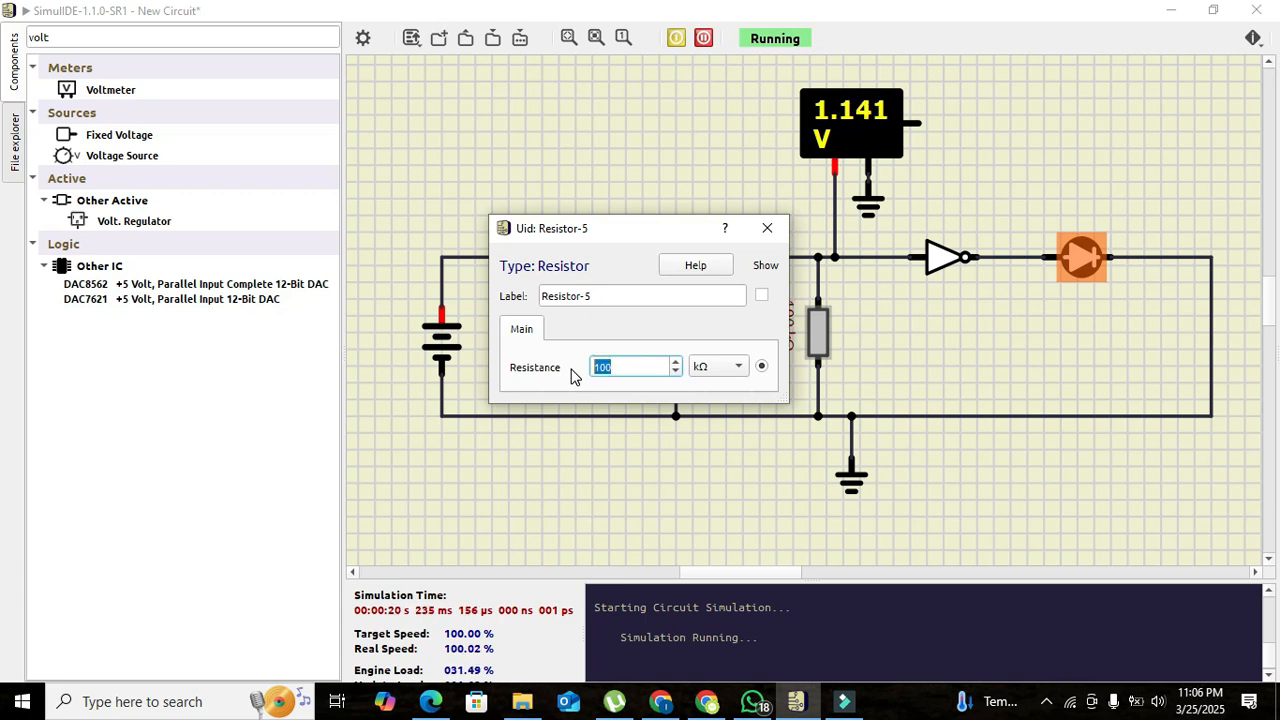
click(767, 228)
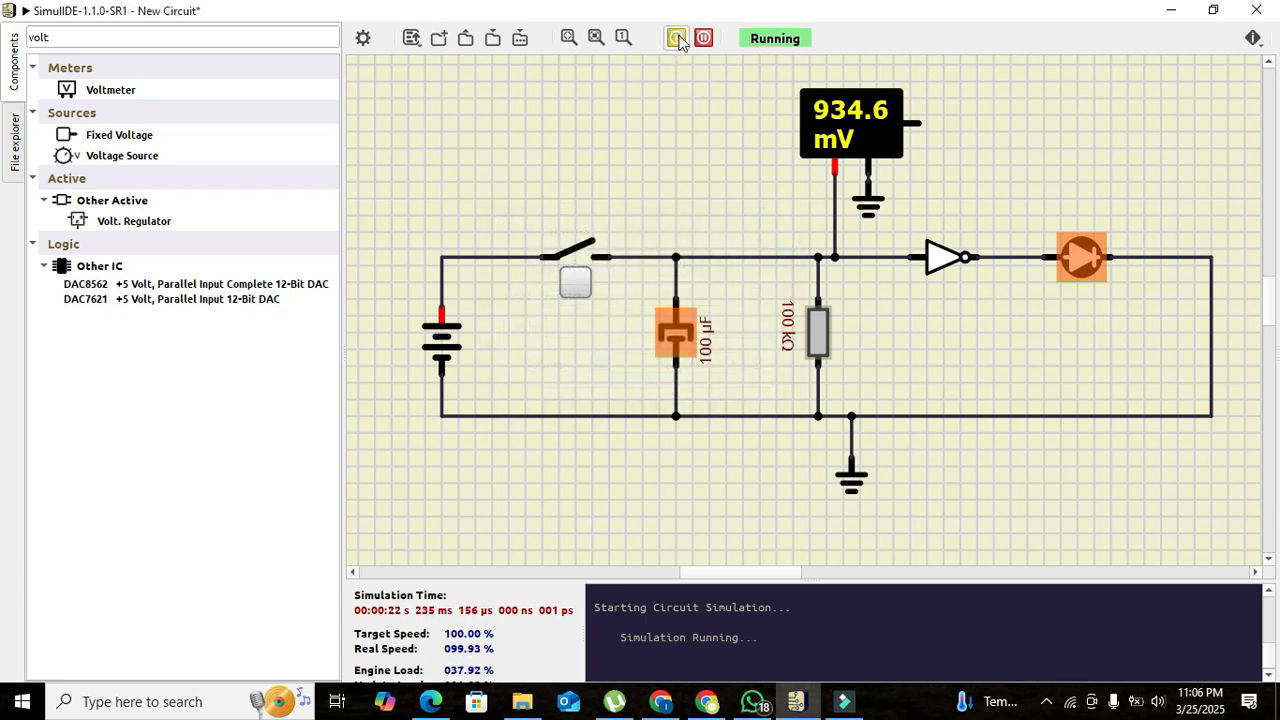
Restart the simulation, then close and open the switch to check the discharge time and LED delay with the 100 kΩ resistor
click(677, 37)
click(677, 37)
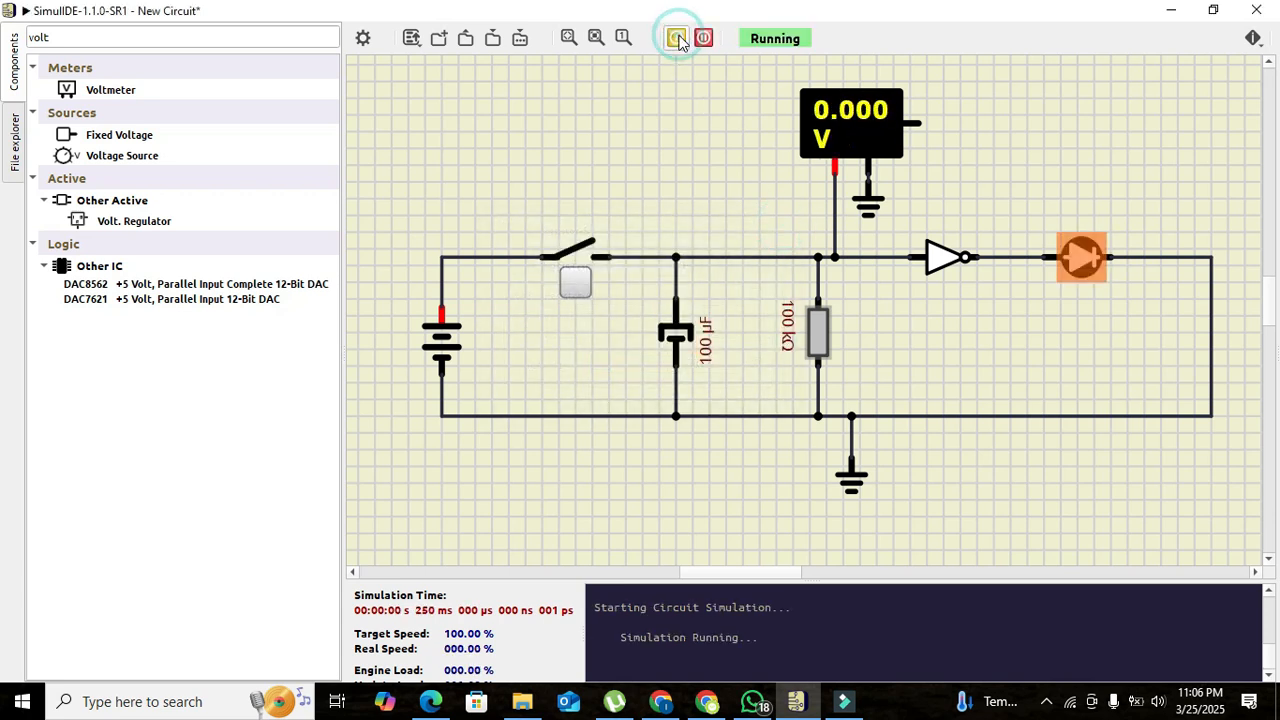
click(586, 302)
click(586, 298)
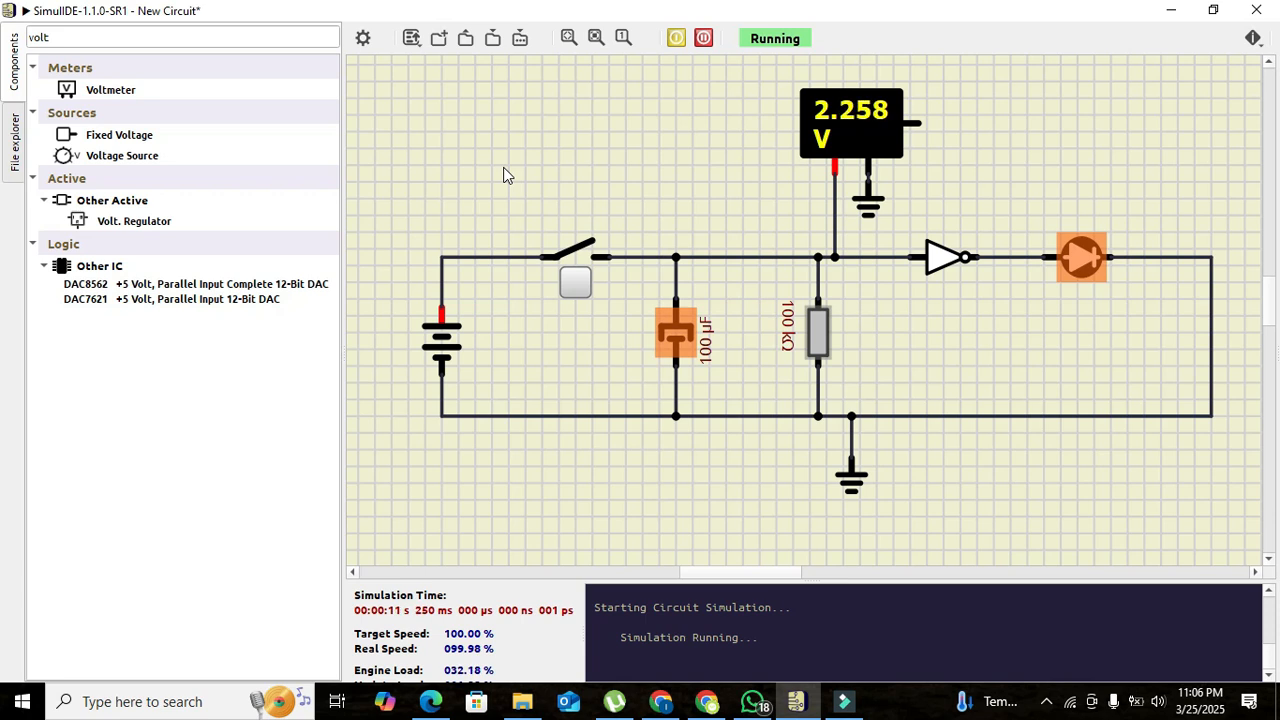
Set the electrolytic capacitor's capacitance to 1000 µF
double_click(679, 337)
click(643, 314)
text(000)
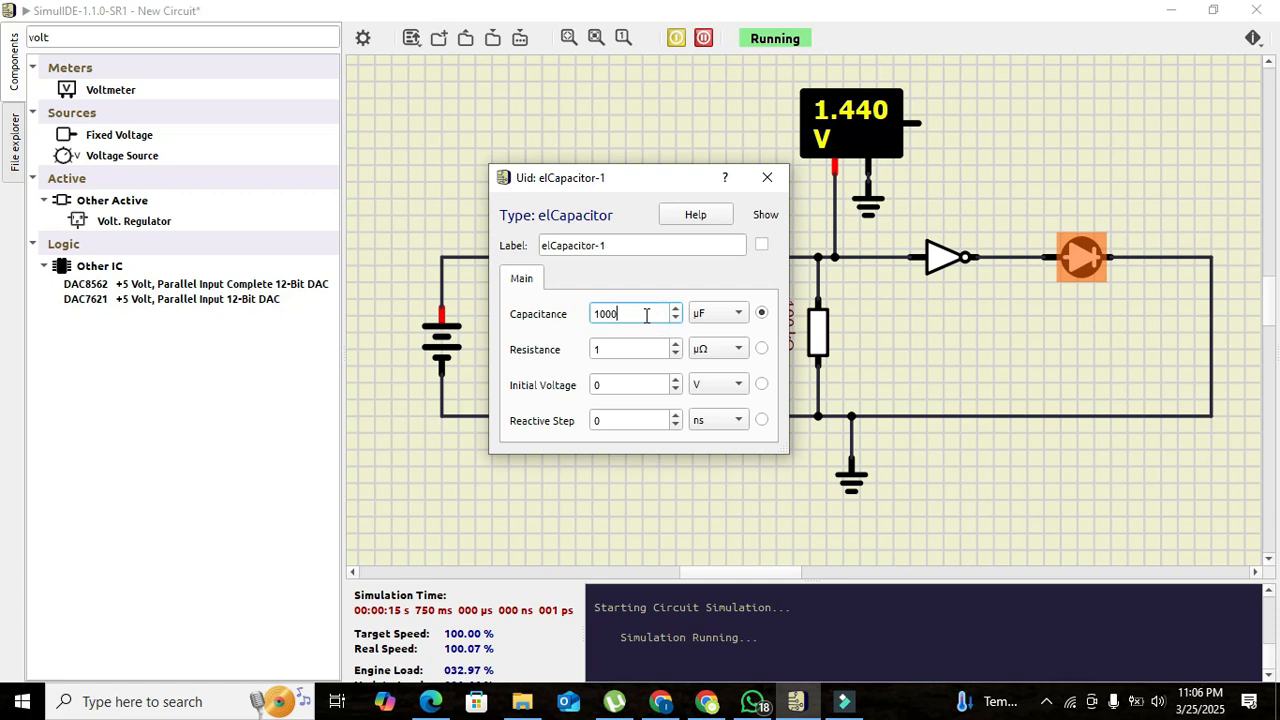
key(Return)
click(767, 177)
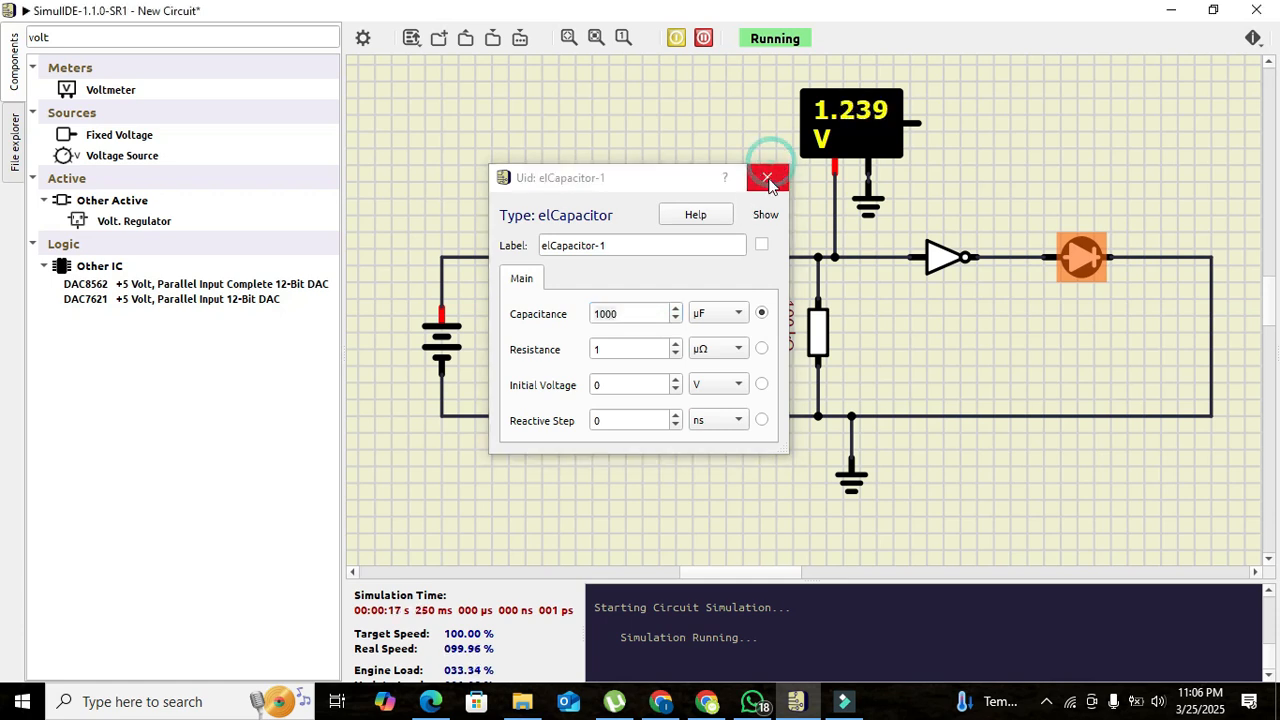
Restart the simulation, then close and open the switch to examine how slowly the 1000 µF capacitor discharges
click(678, 38)
click(678, 38)
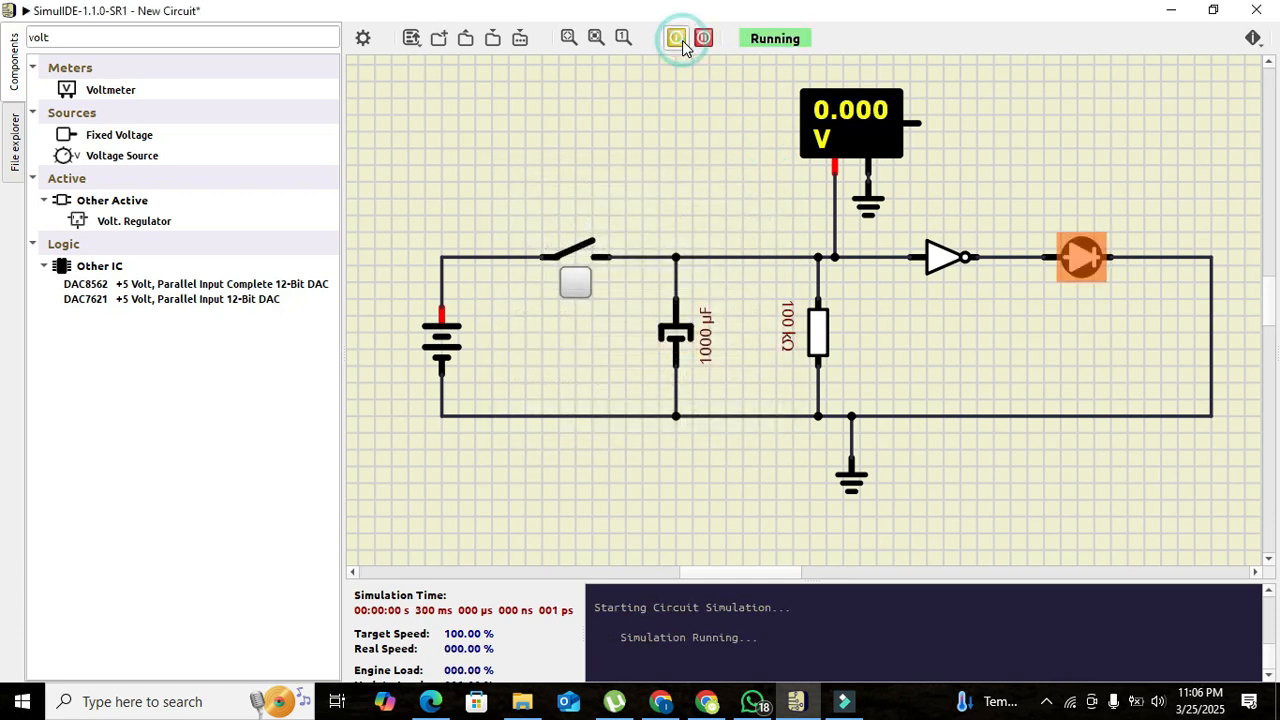
click(588, 285)
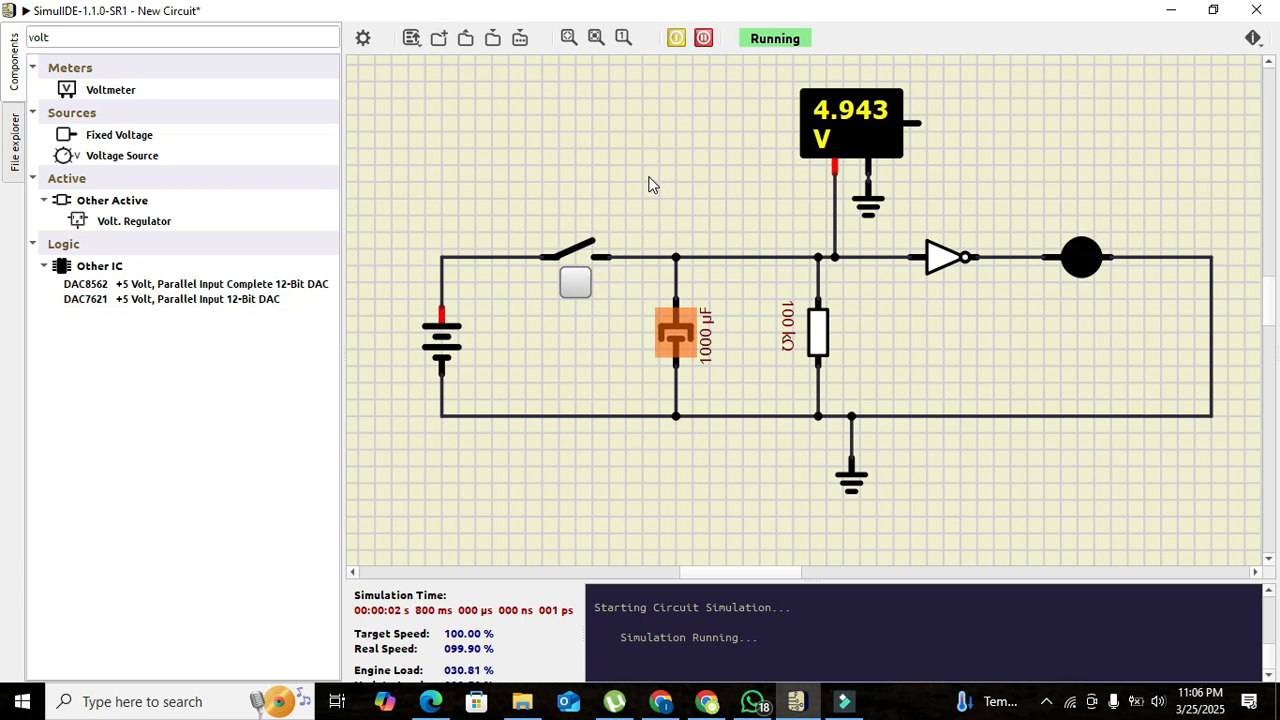